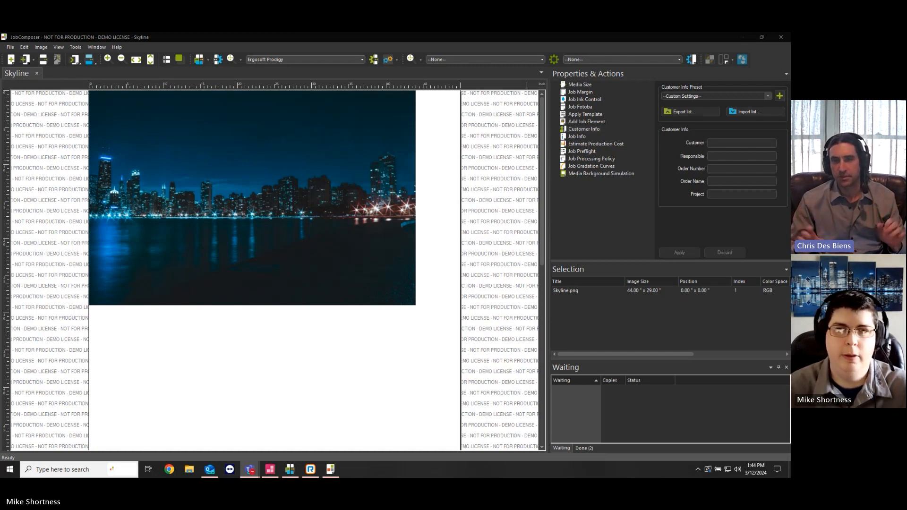
Step: Scale the Skyline image with the 400 Percent Scale image format preset and apply it
{"action": "left_click", "coordinate": [339, 323]}
{"action": "left_click", "coordinate": [328, 235]}
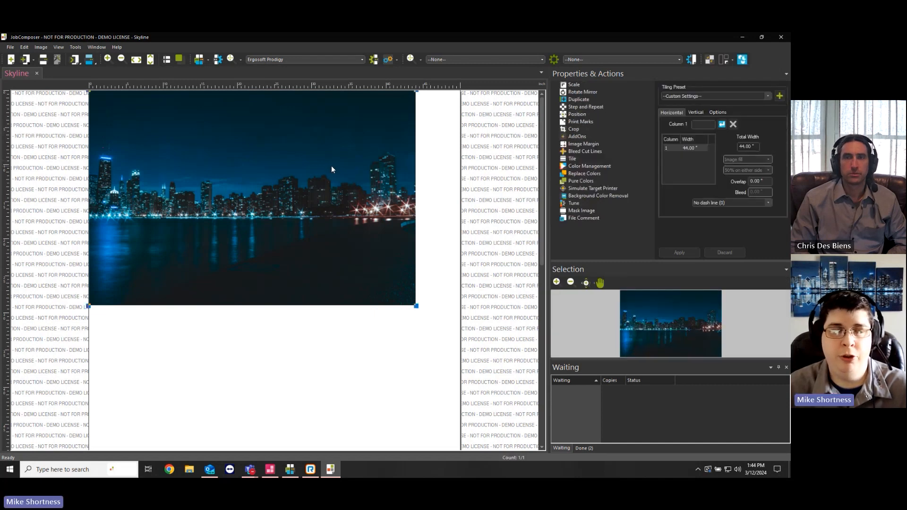
{"action": "left_click", "coordinate": [574, 85]}
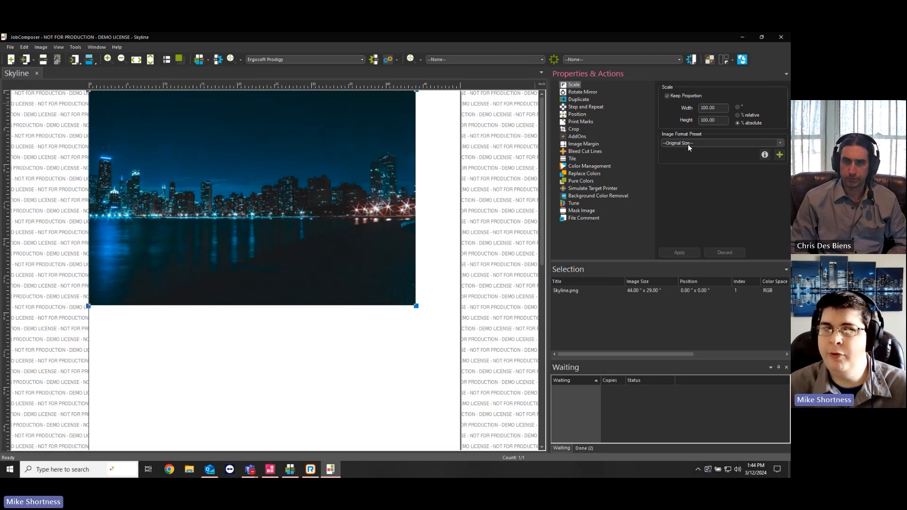
{"action": "left_click", "coordinate": [719, 141]}
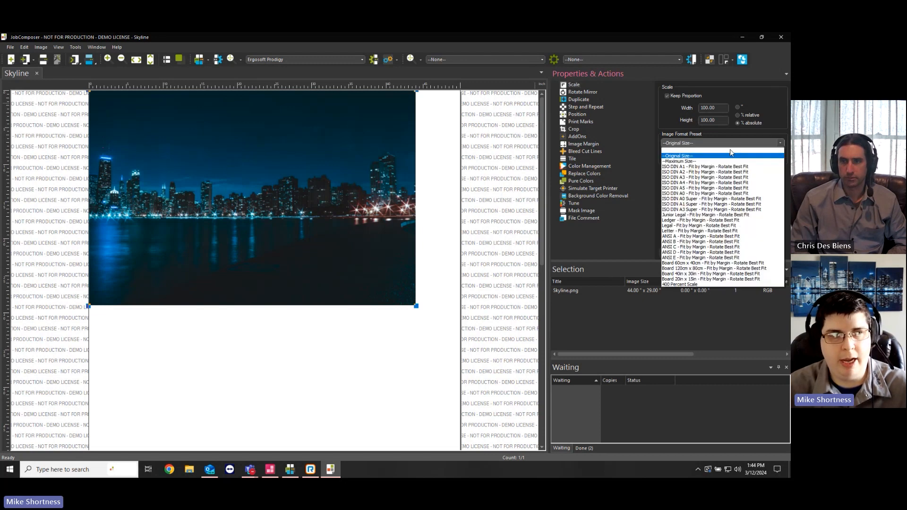
{"action": "left_click", "coordinate": [694, 285]}
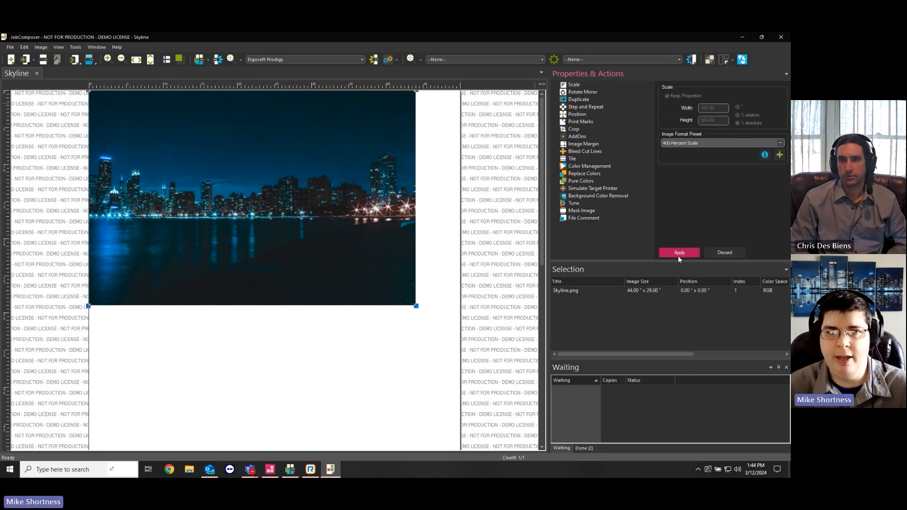
{"action": "left_click", "coordinate": [678, 253]}
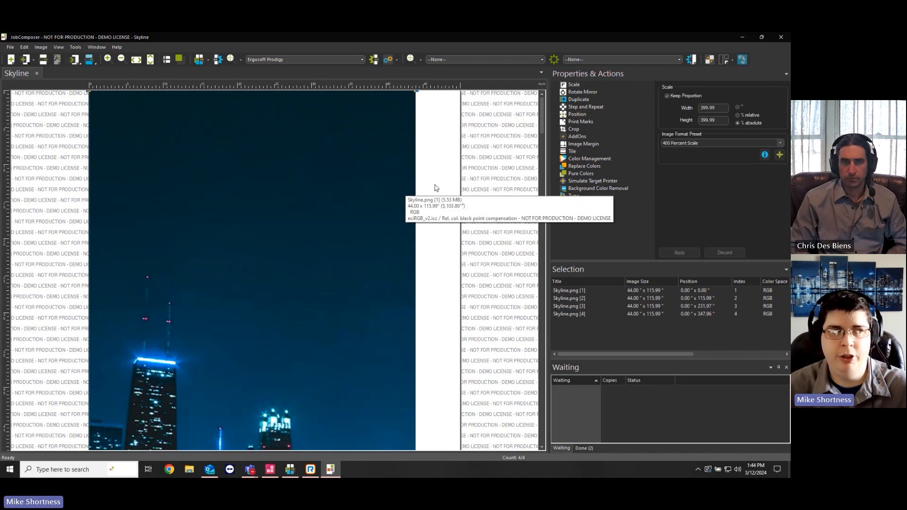
{"action": "scroll", "coordinate": [436, 188], "scroll_direction": "down", "scroll_amount": 10}
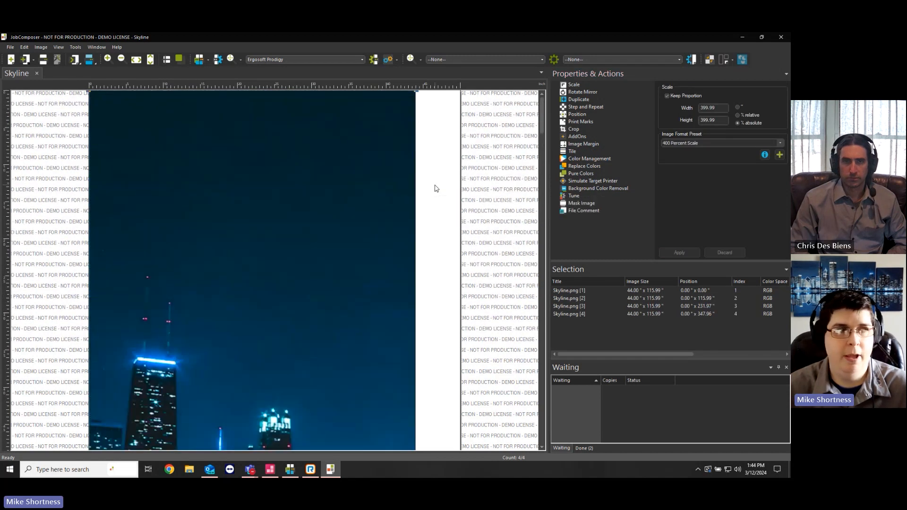
Step: Open the tiling settings for the first Skyline tile and switch to the Edit workspace
{"action": "left_click", "coordinate": [299, 175]}
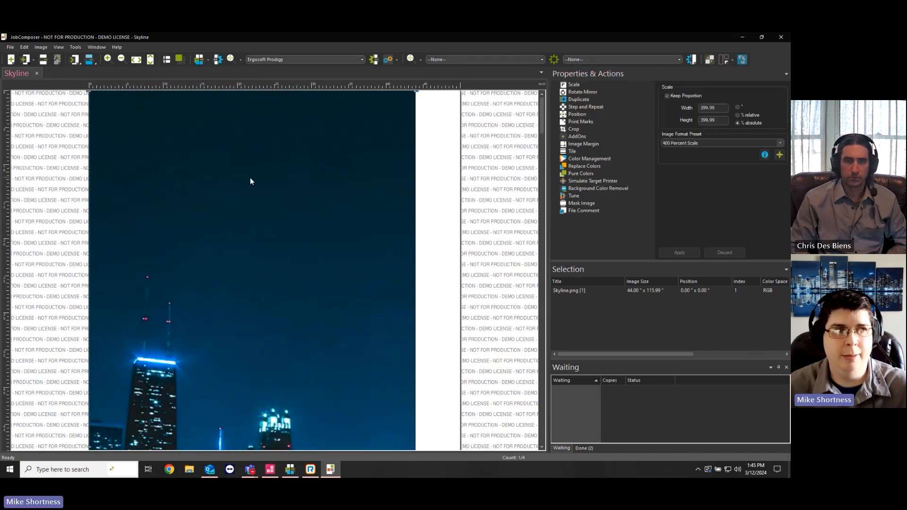
{"action": "left_click", "coordinate": [572, 154]}
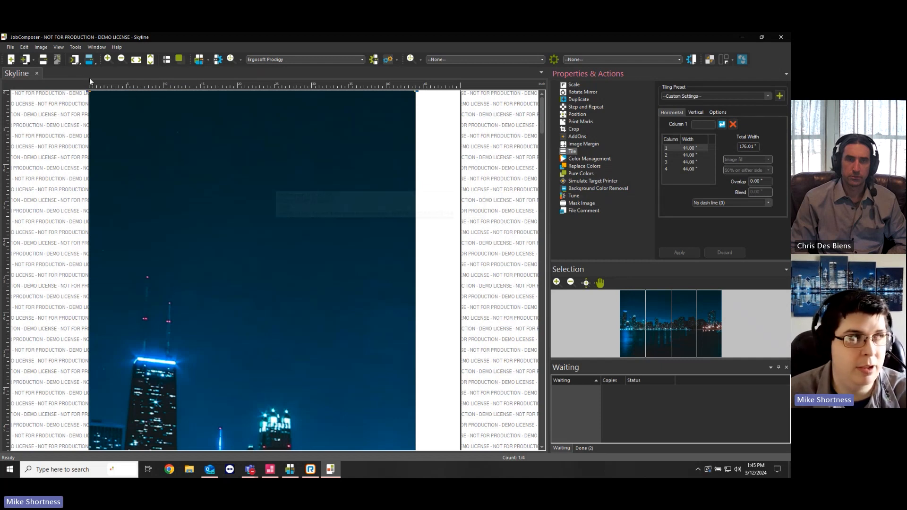
{"action": "left_click", "coordinate": [61, 48]}
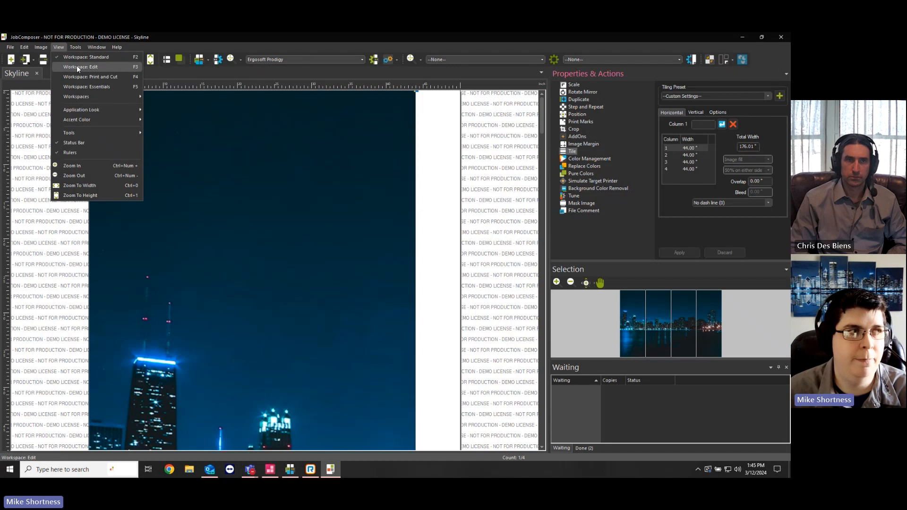
{"action": "left_click", "coordinate": [77, 67]}
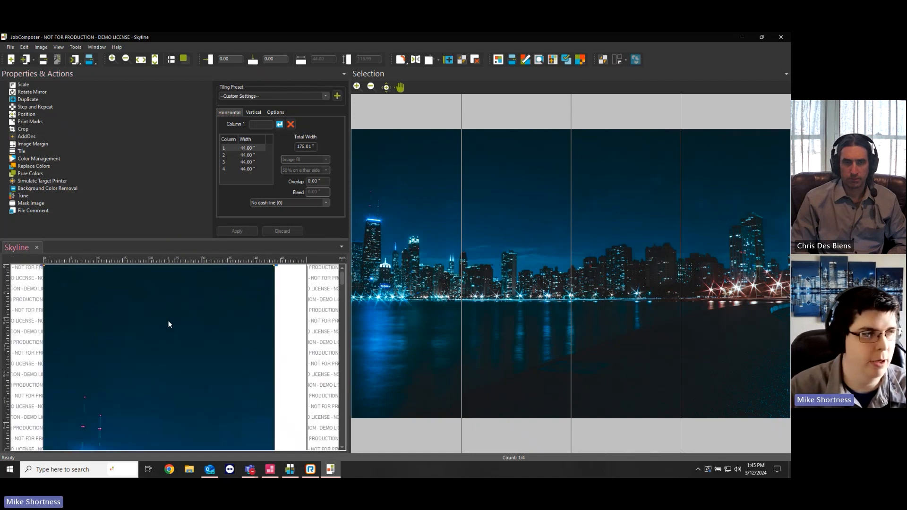
{"action": "scroll", "coordinate": [169, 324], "scroll_direction": "down", "scroll_amount": 2}
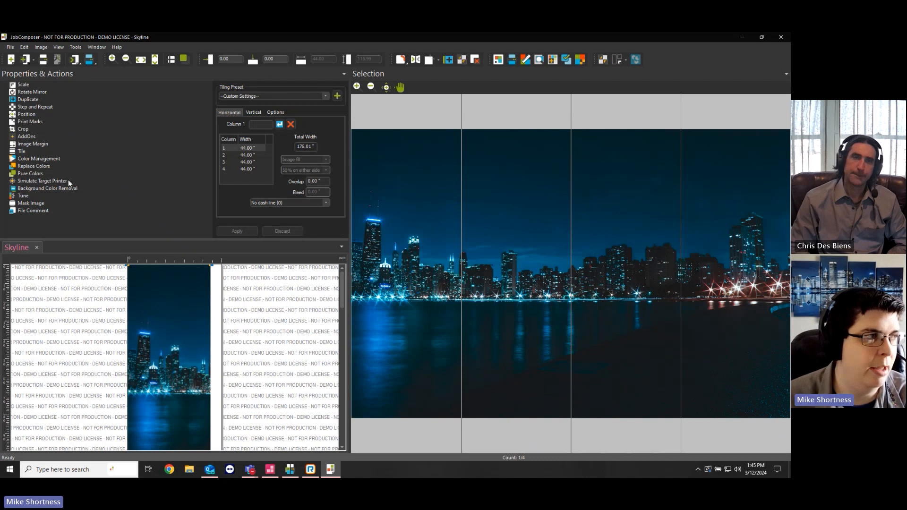
Step: Apply the X5 Large Tile tiling preset to the Skyline image, check the tile layout, and reselect the first tile
{"action": "left_click", "coordinate": [26, 150]}
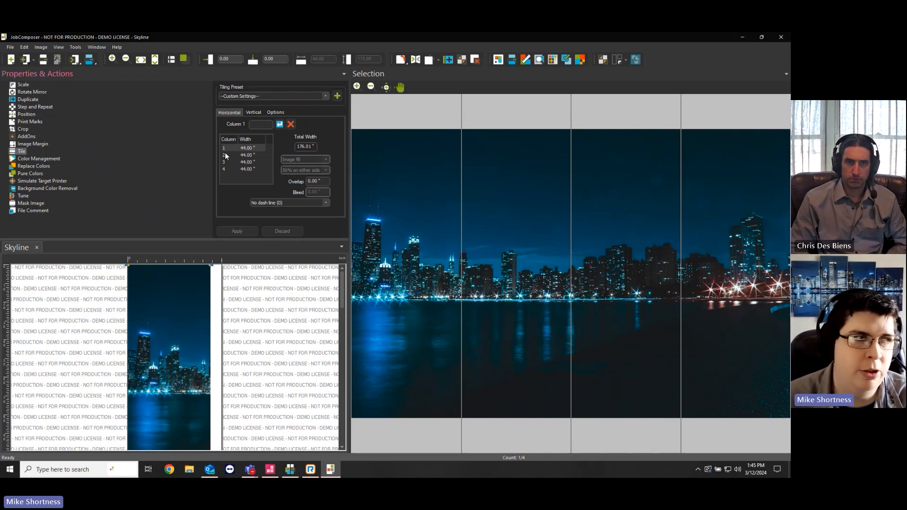
{"action": "left_click", "coordinate": [244, 148]}
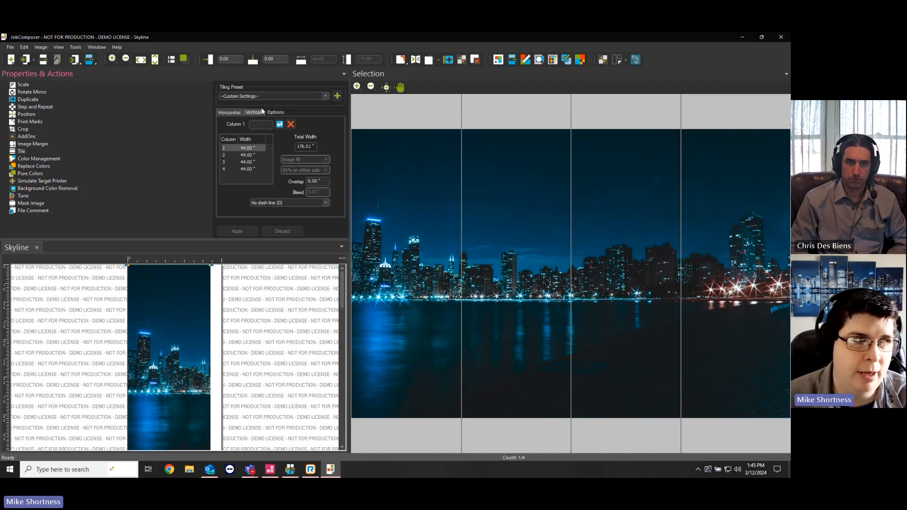
{"action": "left_click", "coordinate": [268, 95]}
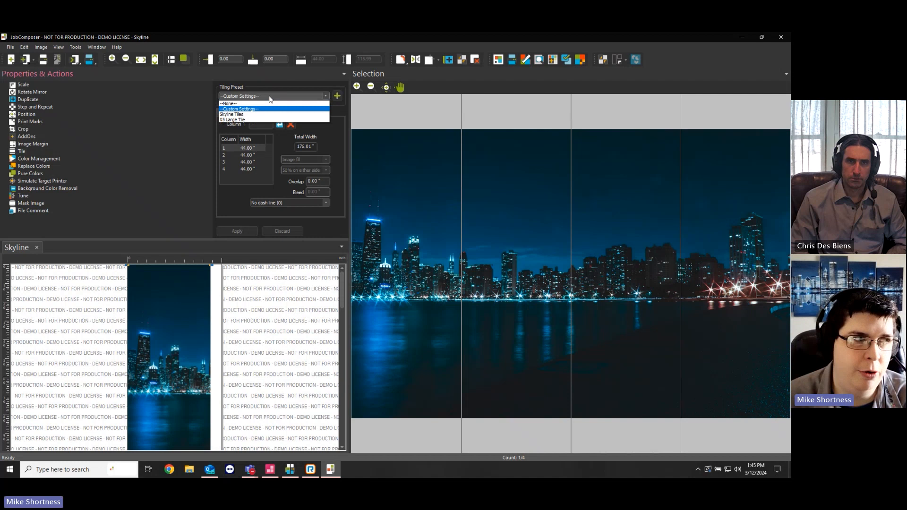
{"action": "left_click", "coordinate": [250, 119]}
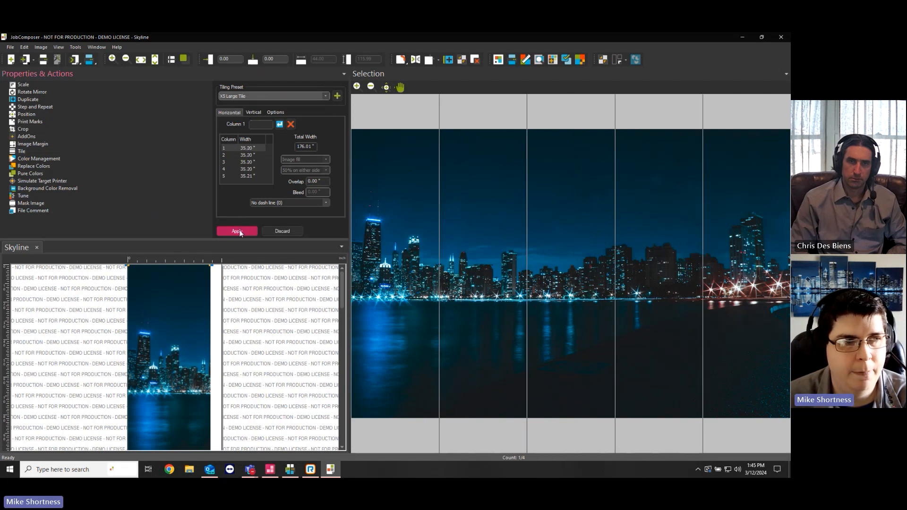
{"action": "left_click", "coordinate": [239, 231]}
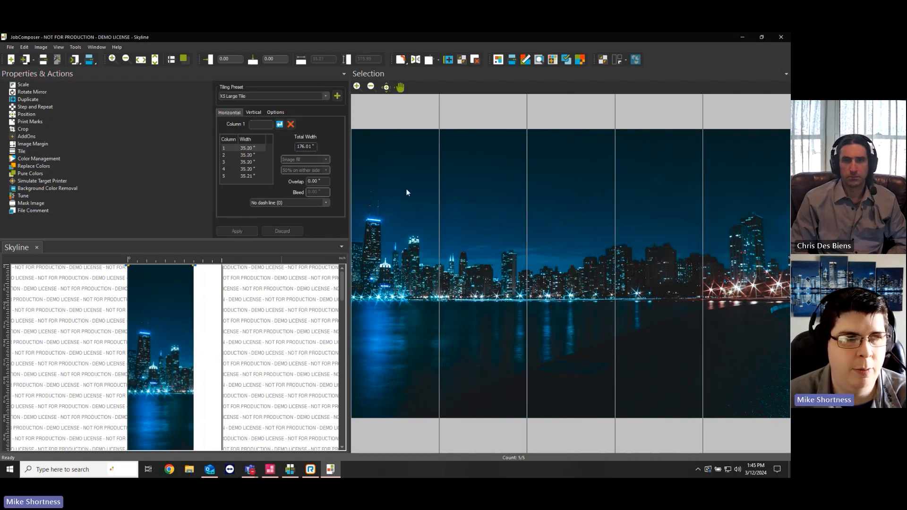
{"action": "left_click", "coordinate": [210, 300]}
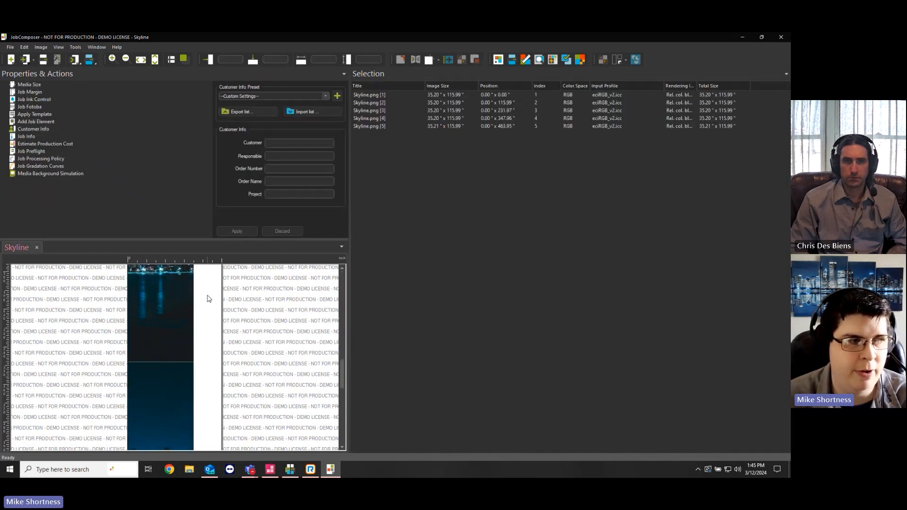
{"action": "left_click", "coordinate": [174, 296]}
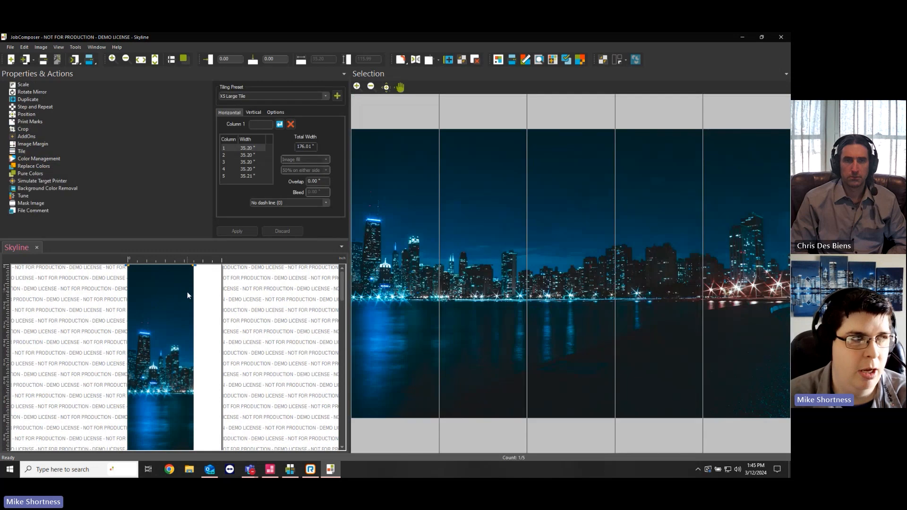
Step: Enable Rotate tiles by turns in the tiling options and apply it to the Skyline tiles
{"action": "left_click", "coordinate": [233, 113]}
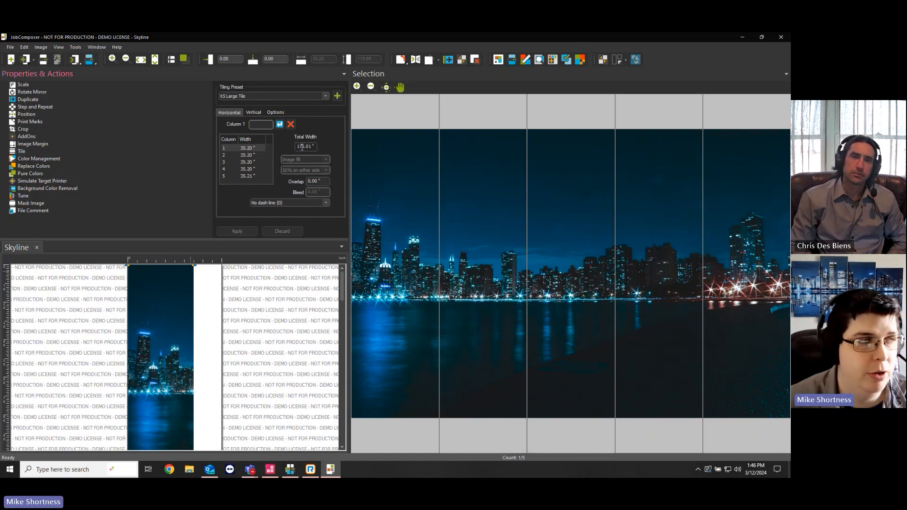
{"action": "left_click", "coordinate": [276, 113]}
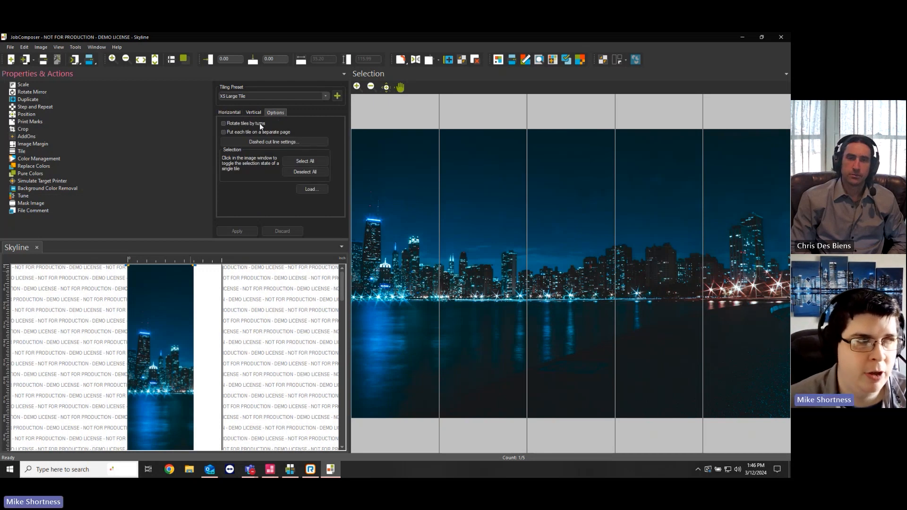
{"action": "left_click", "coordinate": [224, 123]}
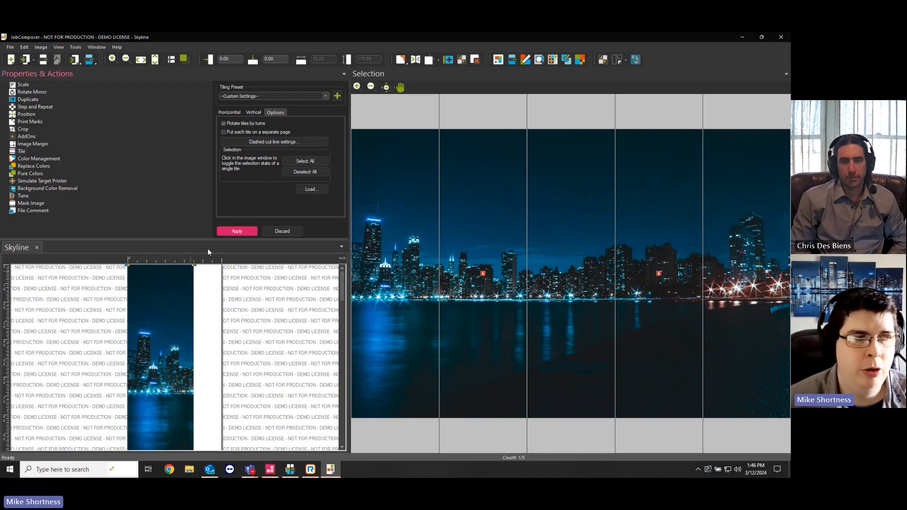
{"action": "left_click", "coordinate": [240, 231]}
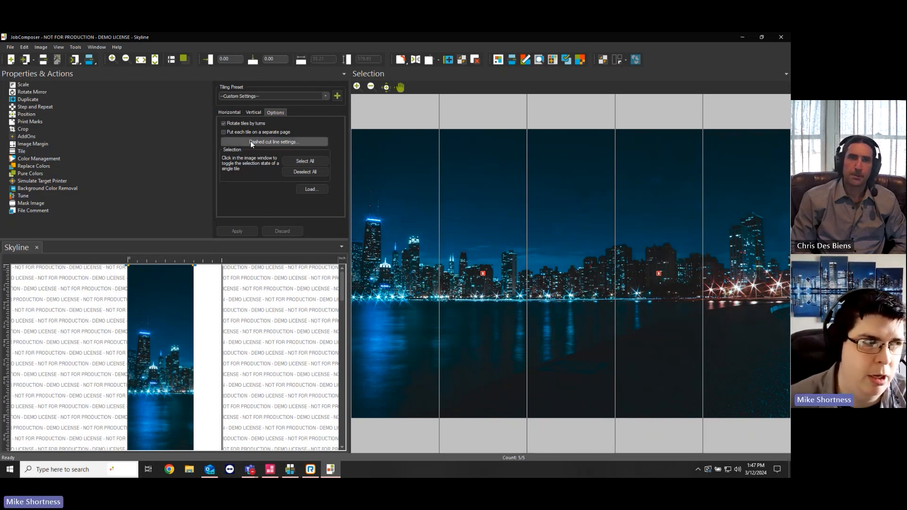
Step: Put each tile on a separate page, apply the option, and check the page breaks in the layout
{"action": "left_click", "coordinate": [224, 131]}
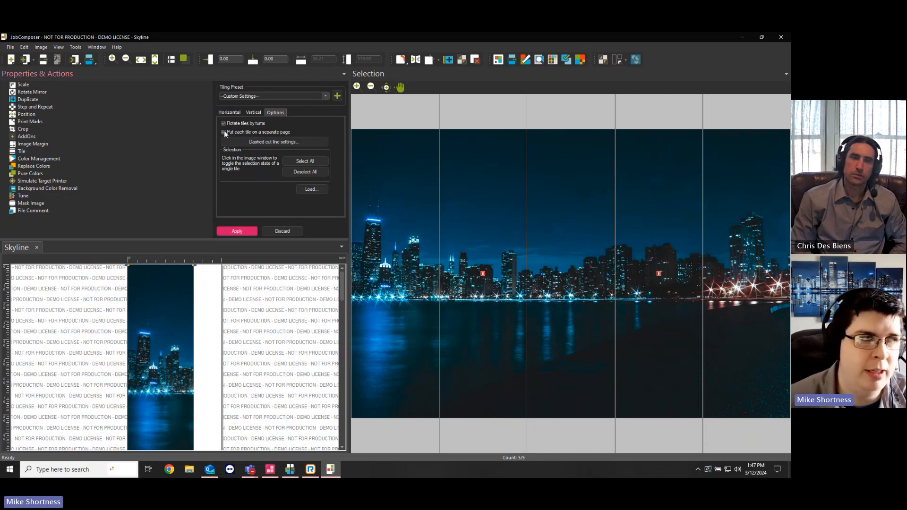
{"action": "left_click", "coordinate": [234, 233]}
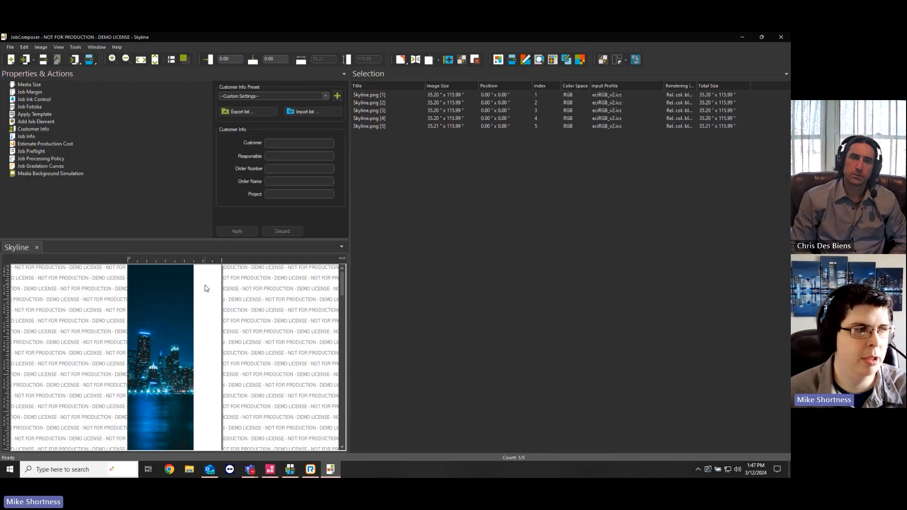
{"action": "scroll", "coordinate": [207, 288], "scroll_direction": "down", "scroll_amount": 5}
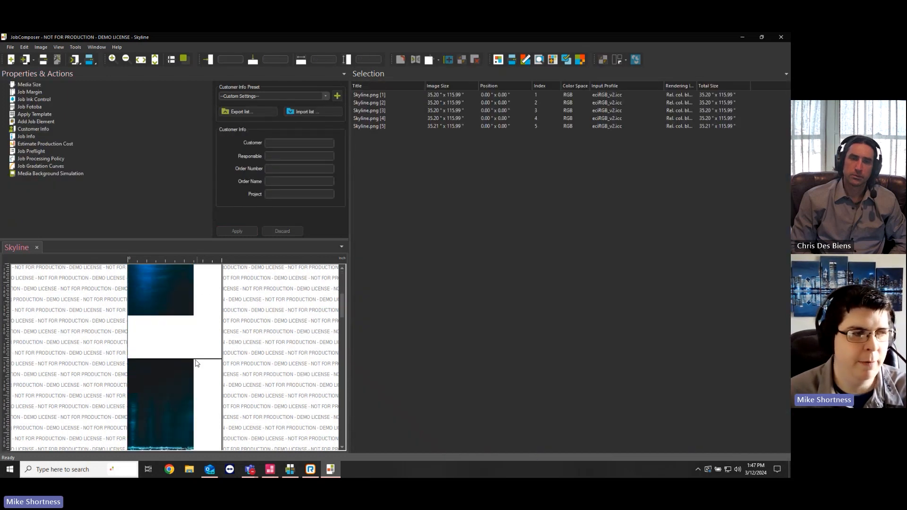
{"action": "mouse_move", "coordinate": [168, 288]}
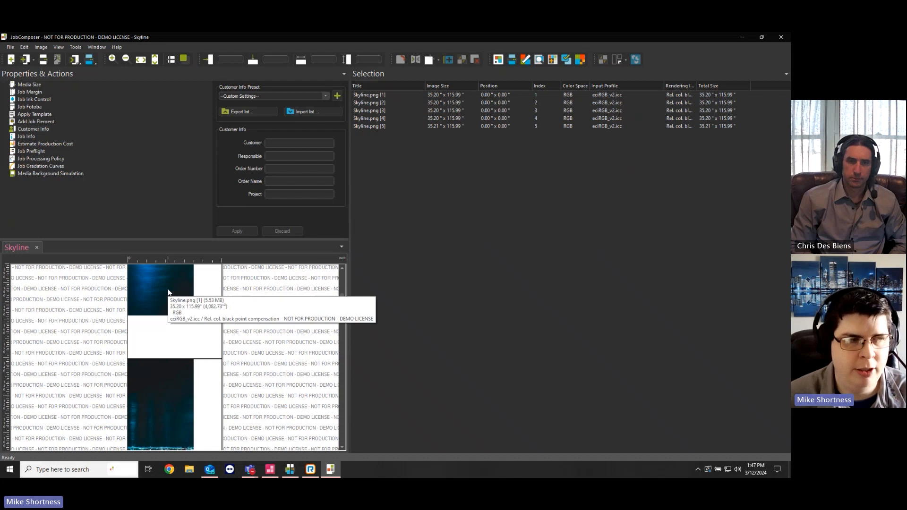
{"action": "scroll", "coordinate": [168, 289], "scroll_direction": "down", "scroll_amount": 3}
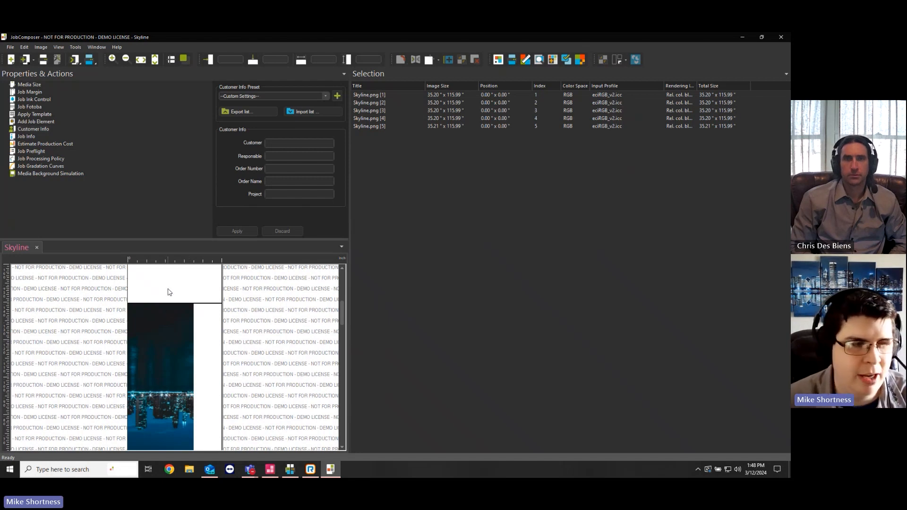
Step: Select the second tile and review its dashed cut line settings without changing them
{"action": "left_click", "coordinate": [168, 324]}
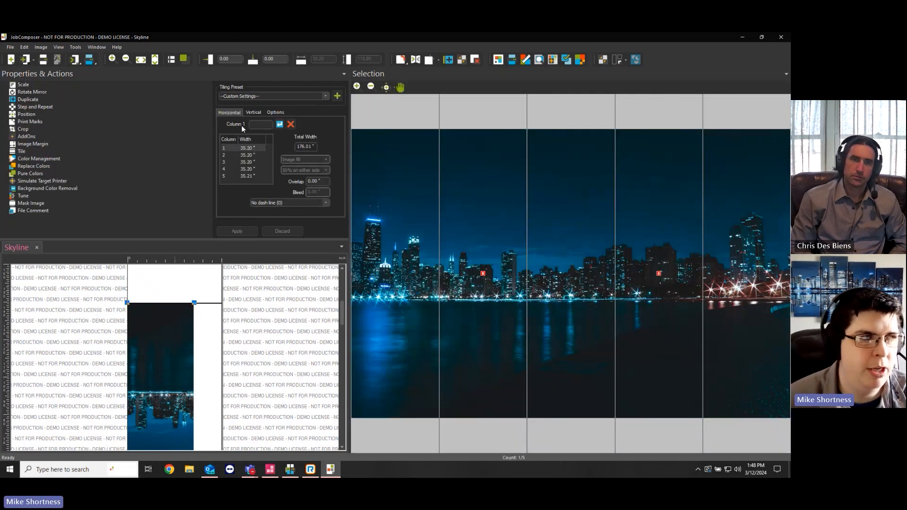
{"action": "left_click", "coordinate": [273, 113]}
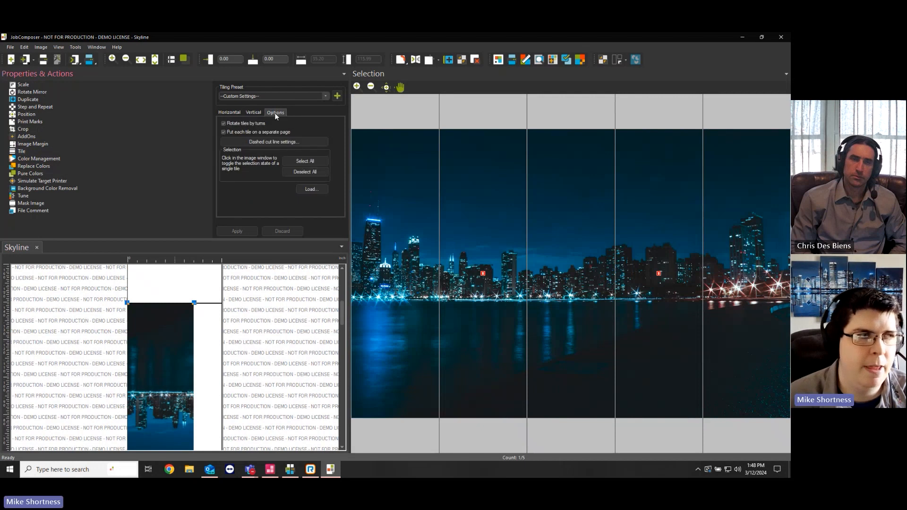
{"action": "left_click", "coordinate": [272, 142]}
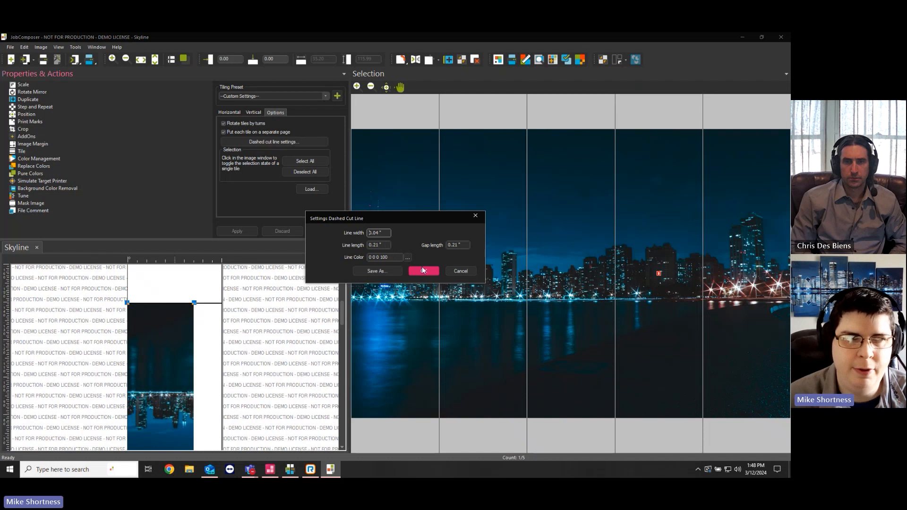
{"action": "left_click", "coordinate": [459, 271]}
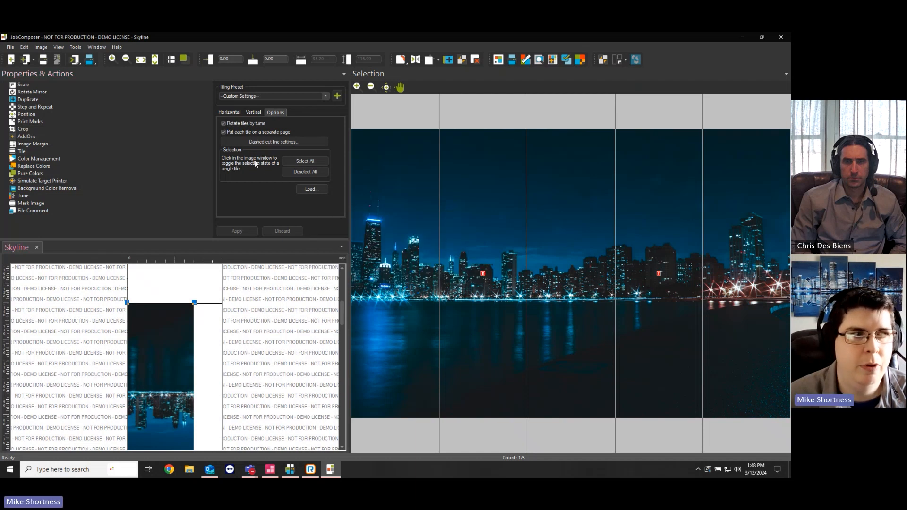
Step: Set the overlap of the horizontal tiles to 2 inches after trying .5
{"action": "left_click", "coordinate": [237, 112]}
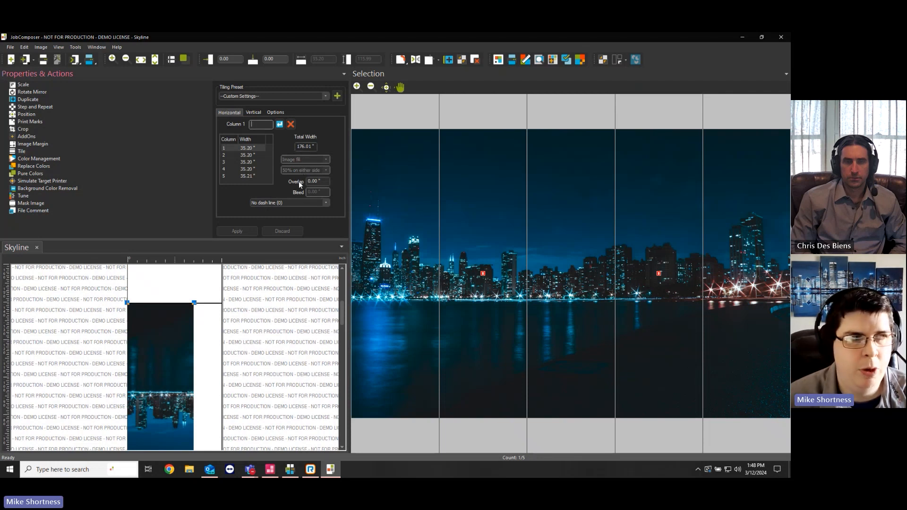
{"action": "left_click", "coordinate": [316, 181]}
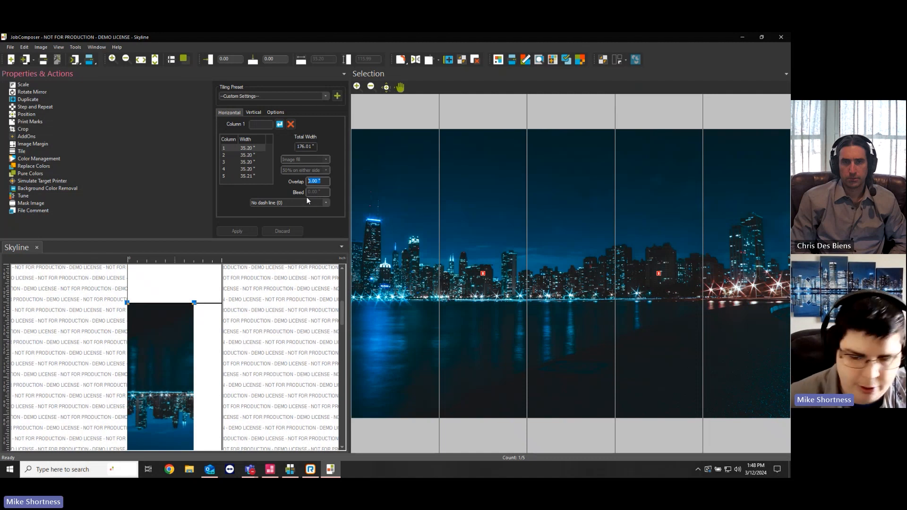
{"action": "type", "text": ".5"}
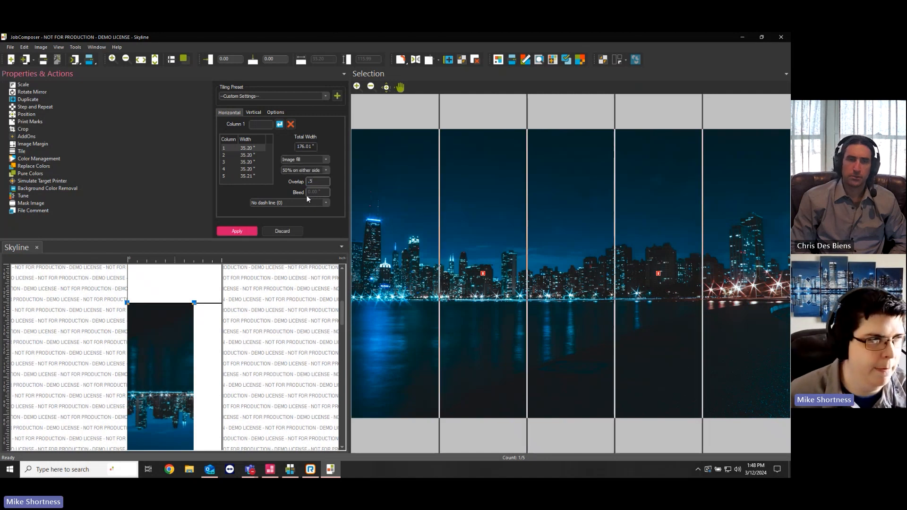
{"action": "key", "text": "BackSpace"}
{"action": "key", "text": "BackSpace"}
{"action": "type", "text": "2"}
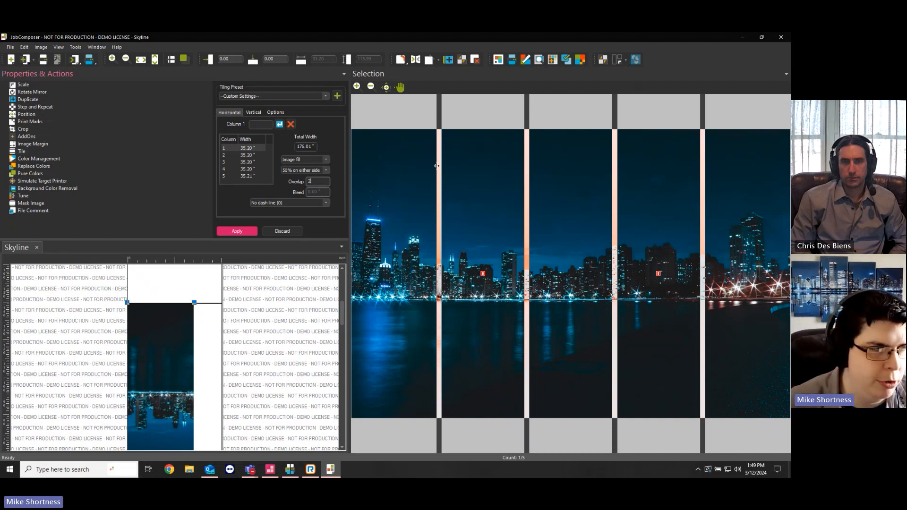
Step: Check the dash line options, keep No dash line (0), and apply the 2-inch overlap to the Skyline tiles
{"action": "left_click", "coordinate": [293, 203]}
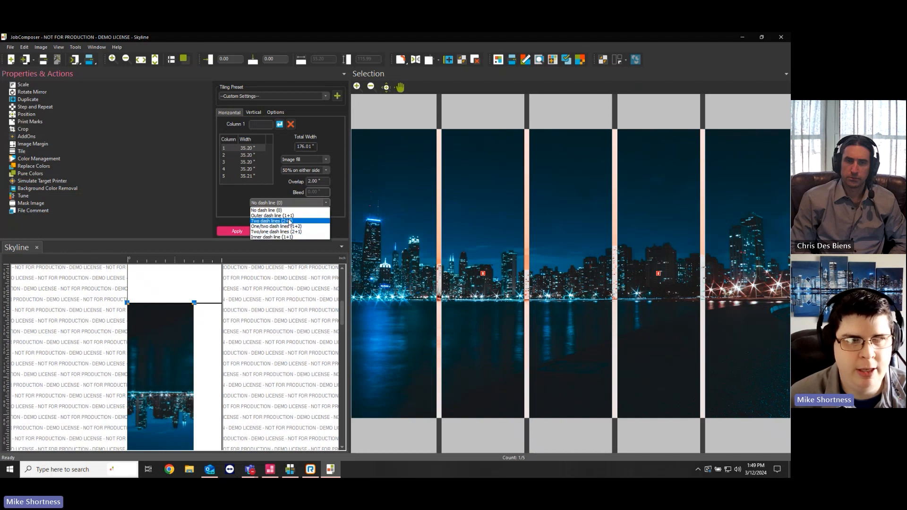
{"action": "left_click", "coordinate": [292, 210]}
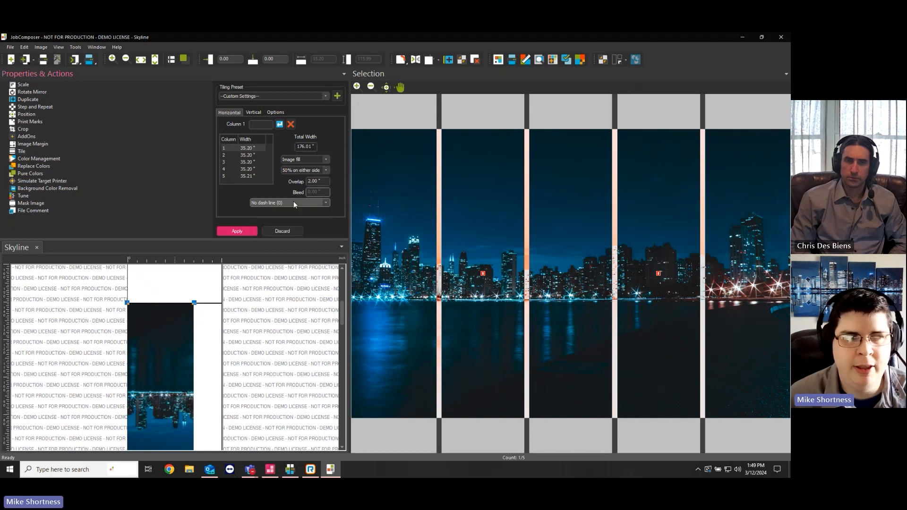
{"action": "left_click", "coordinate": [294, 203]}
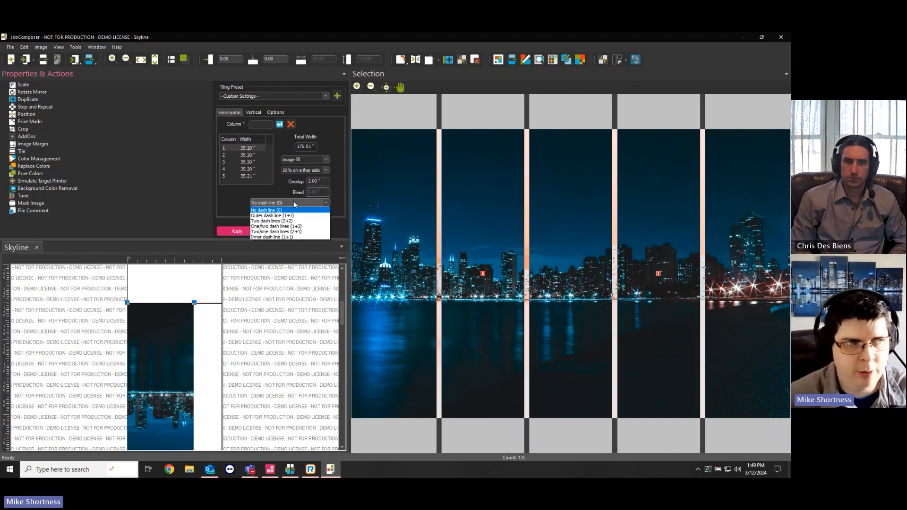
{"action": "left_click", "coordinate": [241, 200]}
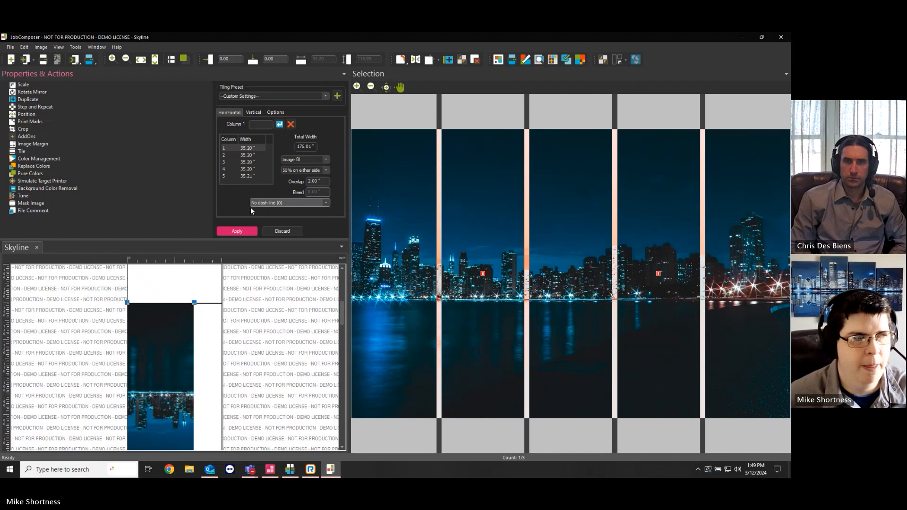
{"action": "left_click", "coordinate": [236, 231]}
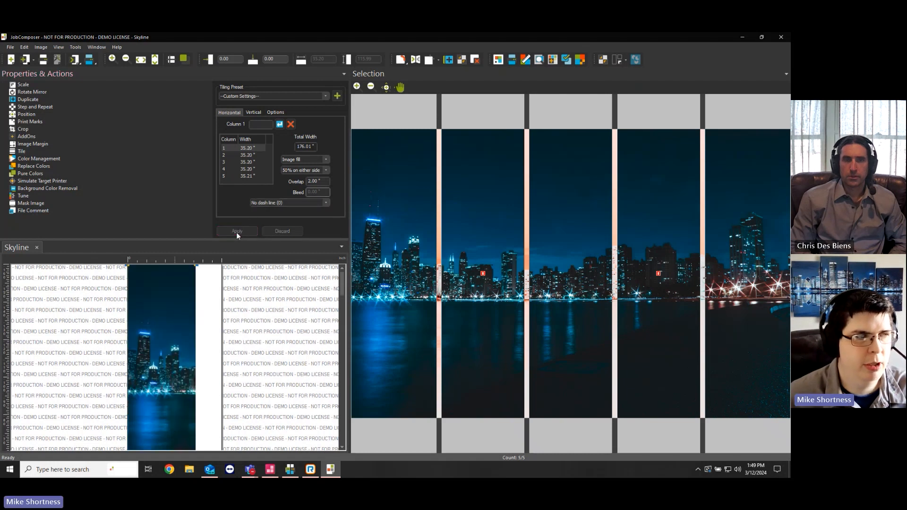
Step: Inspect the overlapping Skyline tiles and their sizes in the layout
{"action": "left_click", "coordinate": [202, 291]}
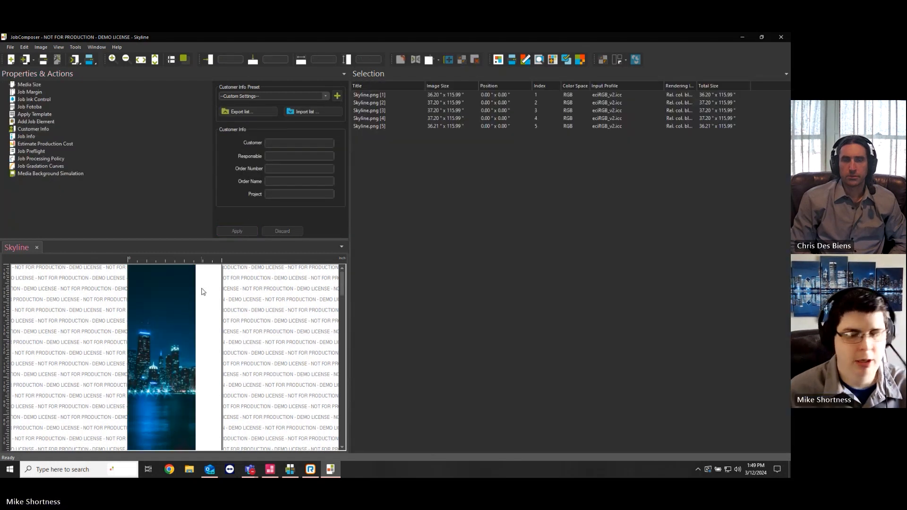
{"action": "scroll", "coordinate": [202, 291], "scroll_direction": "down", "scroll_amount": 2}
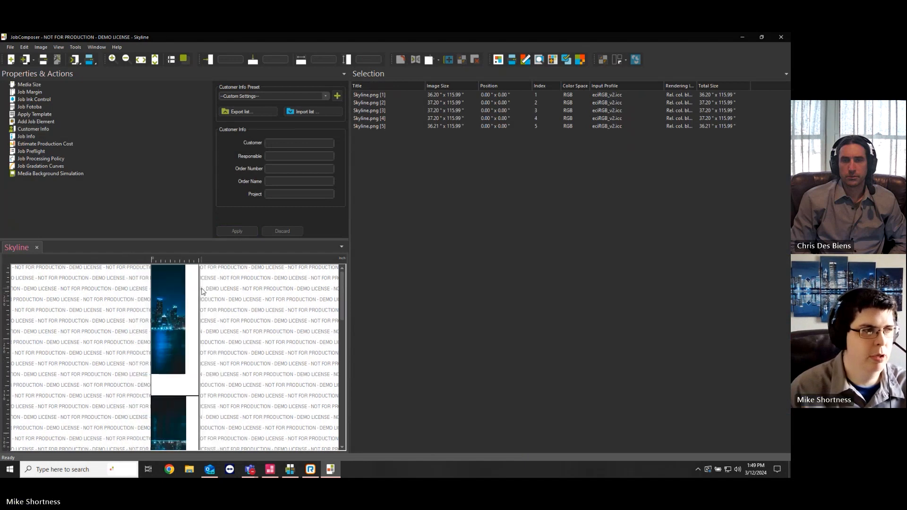
{"action": "left_click", "coordinate": [174, 303]}
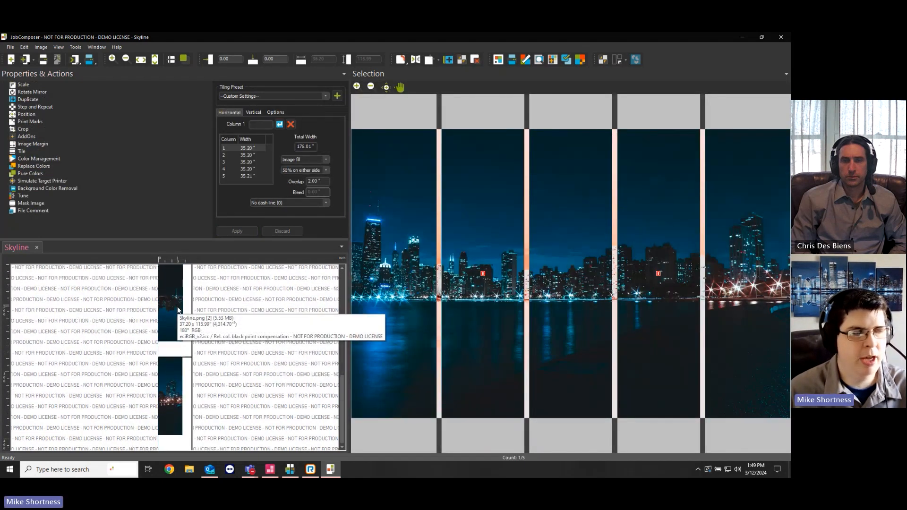
{"action": "scroll", "coordinate": [168, 341], "scroll_direction": "up", "scroll_amount": 1}
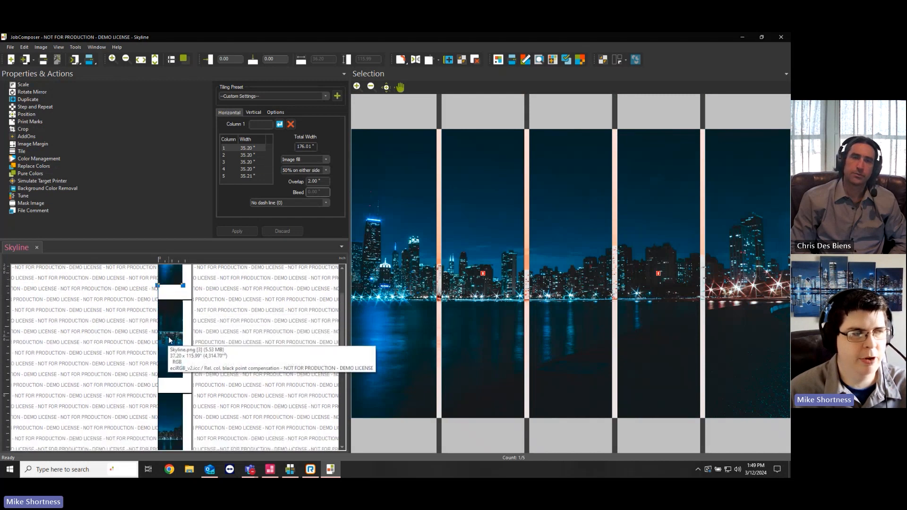
{"action": "scroll", "coordinate": [168, 341], "scroll_direction": "down", "scroll_amount": 1}
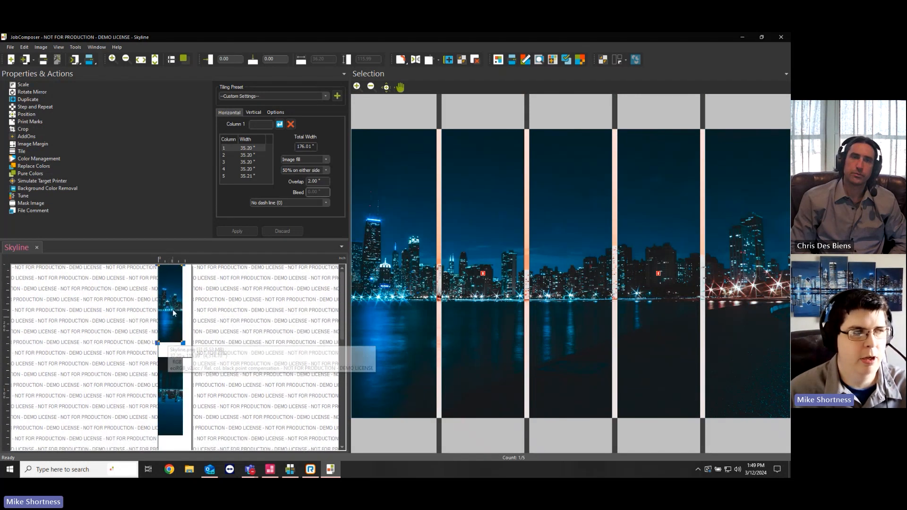
{"action": "scroll", "coordinate": [175, 391], "scroll_direction": "down", "scroll_amount": 3}
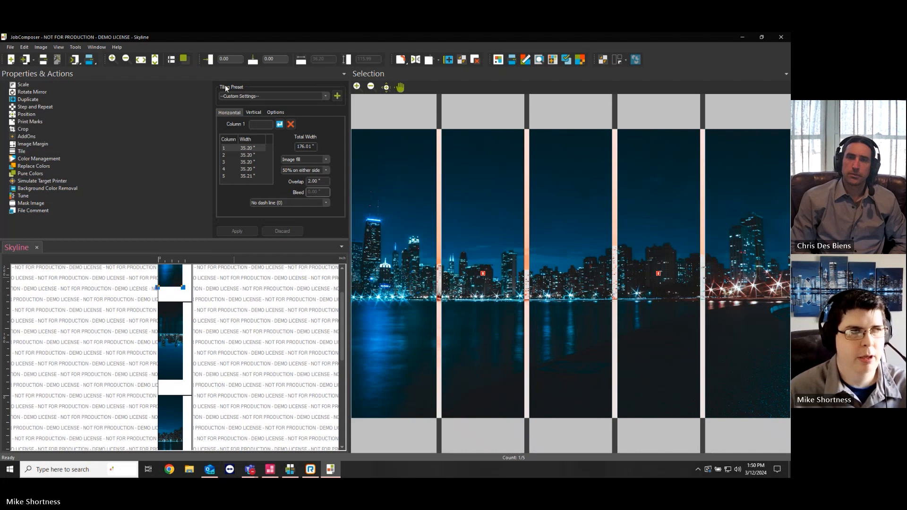
Step: Review the tiling options, then set the overlap of the horizontal tiles to 0 and apply it
{"action": "left_click", "coordinate": [276, 112]}
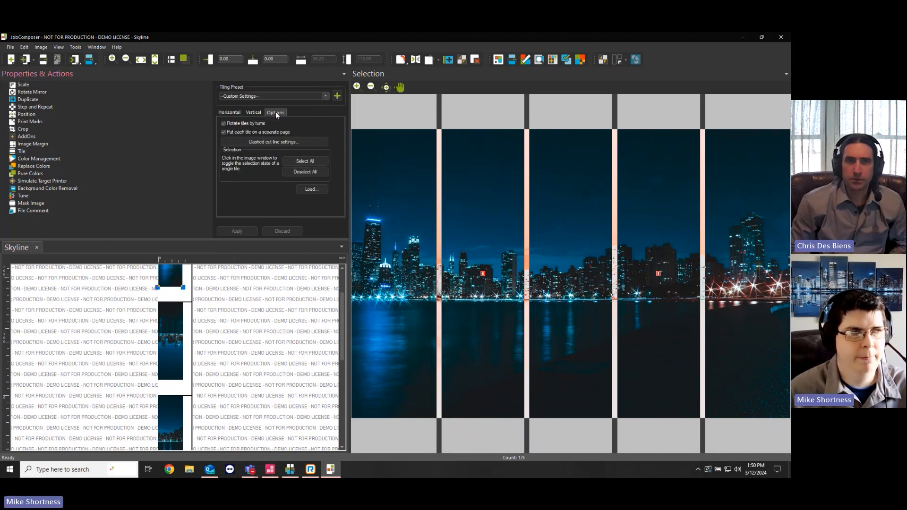
{"action": "left_click", "coordinate": [227, 113]}
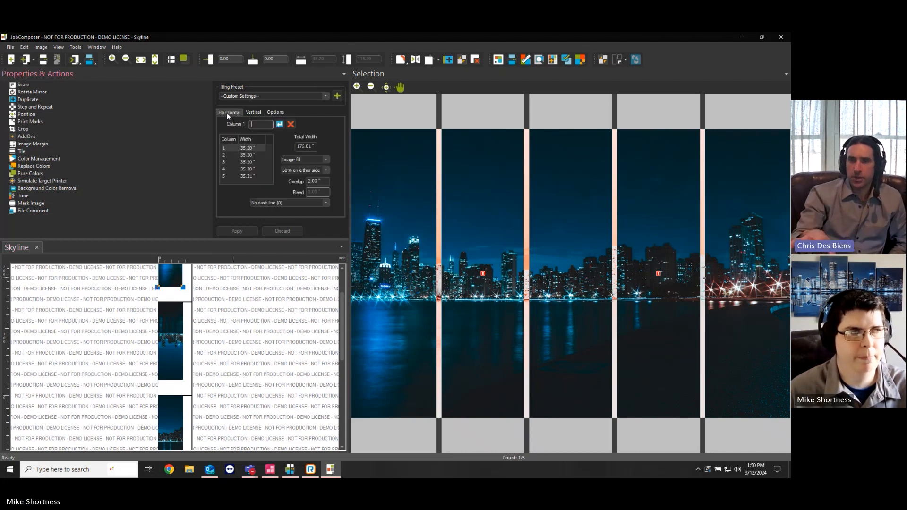
{"action": "left_click", "coordinate": [179, 282]}
{"action": "left_click", "coordinate": [179, 282]}
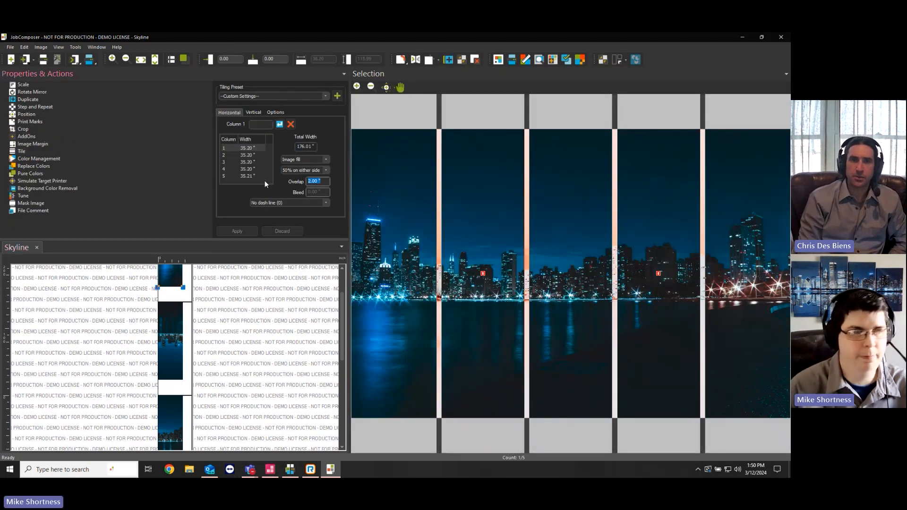
{"action": "type", "text": "0"}
{"action": "key", "text": "Return"}
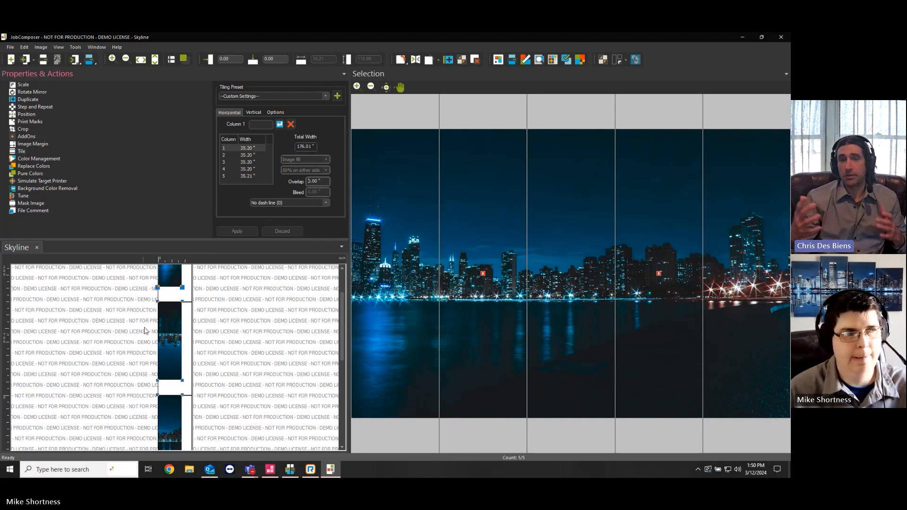
{"action": "left_click", "coordinate": [172, 281]}
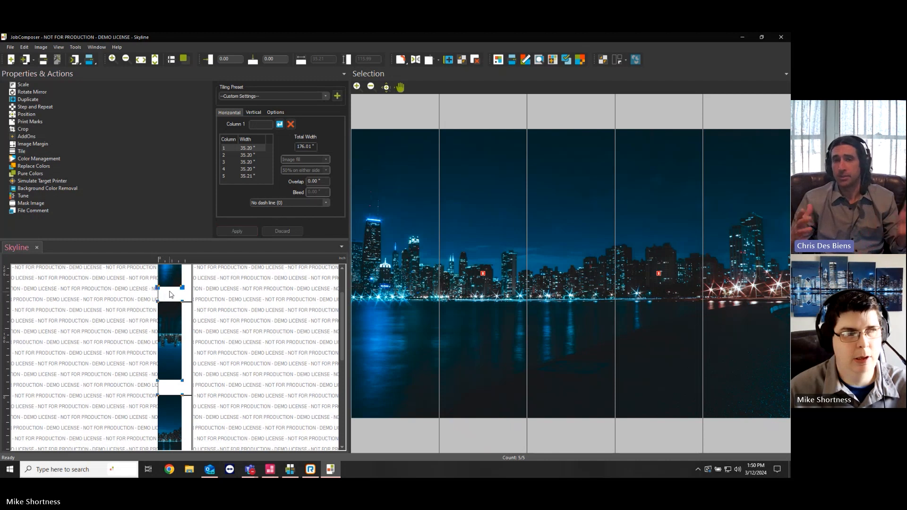
{"action": "left_click", "coordinate": [185, 279]}
{"action": "left_click", "coordinate": [173, 280]}
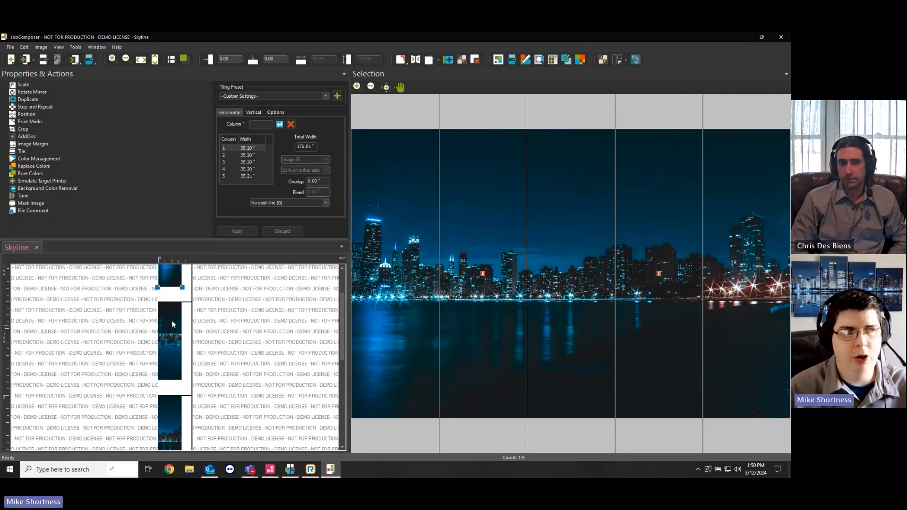
{"action": "left_click", "coordinate": [187, 295]}
Step: Exclude the second, fourth and fifth tiles from the Skyline tiling, apply it, and check the remaining tiles
{"action": "left_click", "coordinate": [168, 271]}
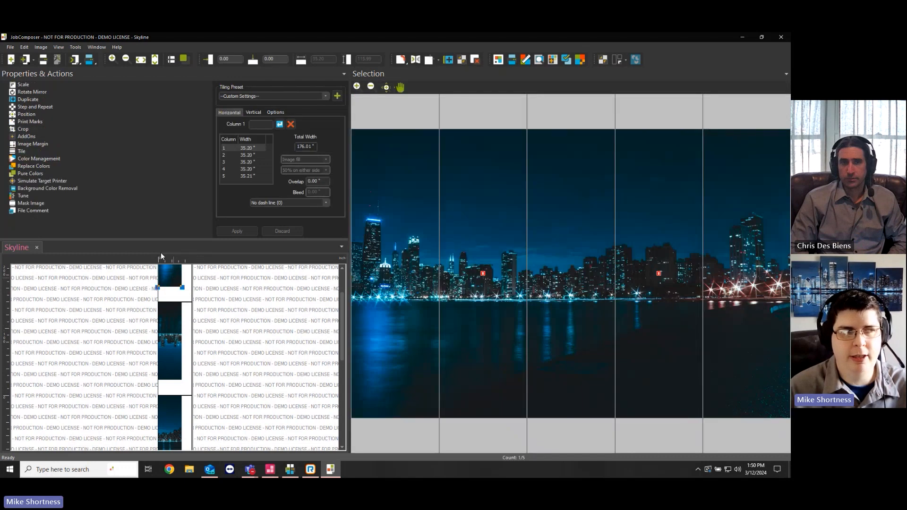
{"action": "left_click", "coordinate": [467, 233]}
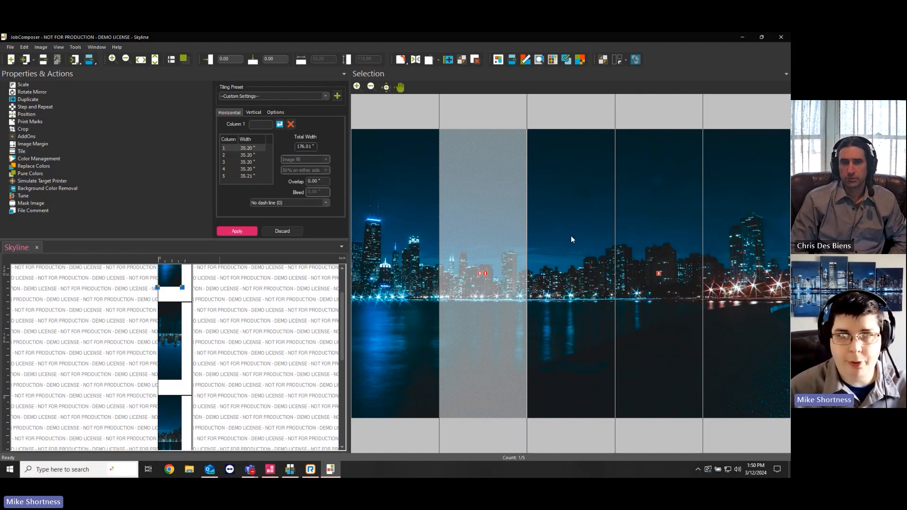
{"action": "left_click", "coordinate": [658, 257]}
{"action": "left_click", "coordinate": [738, 249]}
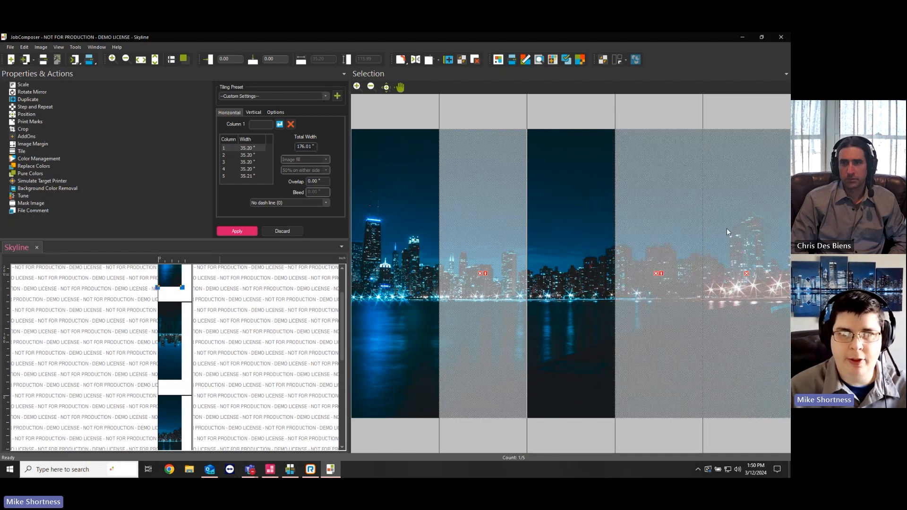
{"action": "left_click", "coordinate": [245, 234]}
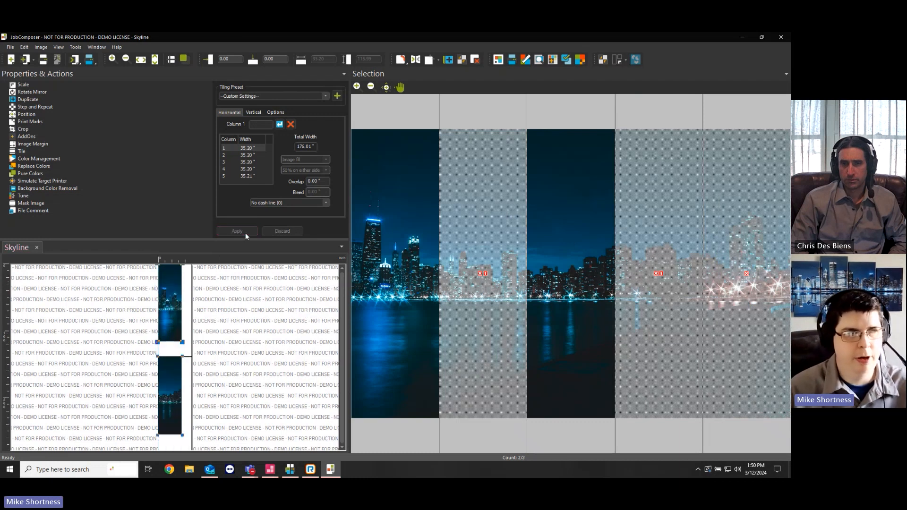
{"action": "left_click", "coordinate": [186, 304]}
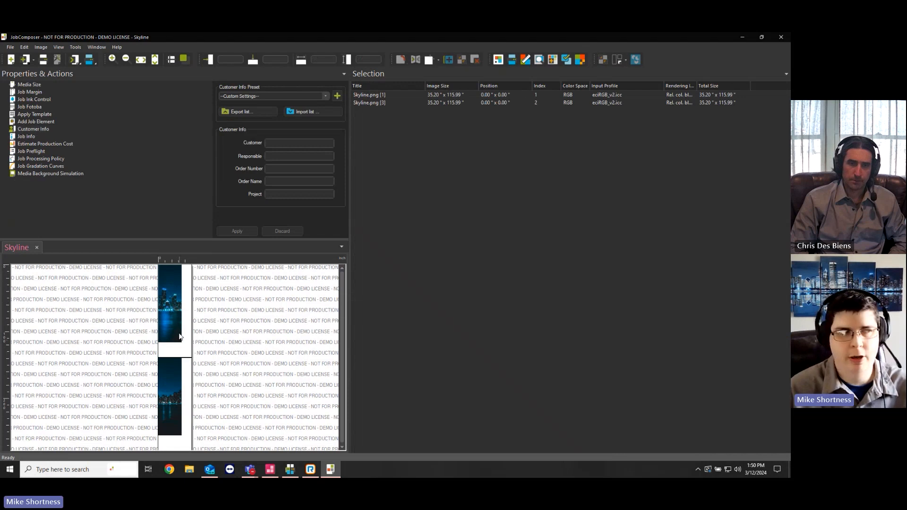
Step: Include the second, fourth and fifth Skyline tiles again, apply the tiling, and check the tile list
{"action": "left_click", "coordinate": [176, 313]}
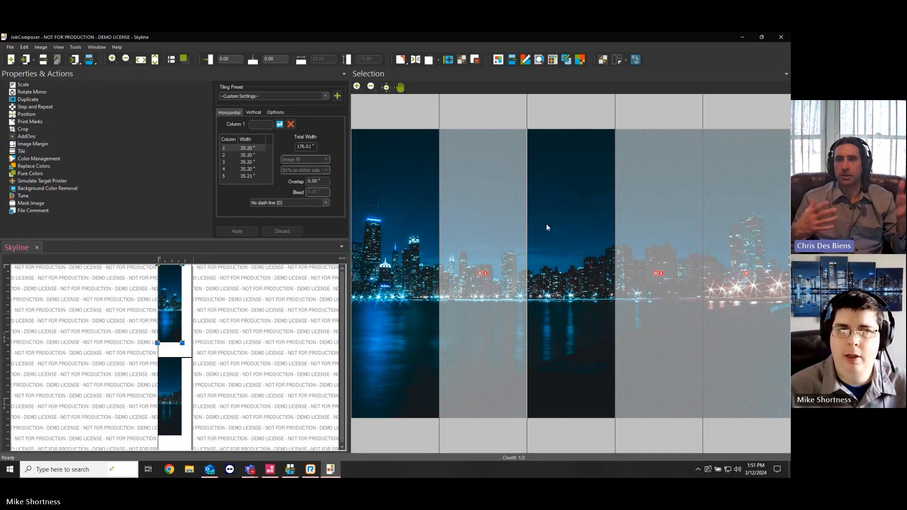
{"action": "left_click", "coordinate": [498, 225]}
{"action": "left_click", "coordinate": [661, 217]}
{"action": "left_click", "coordinate": [749, 206]}
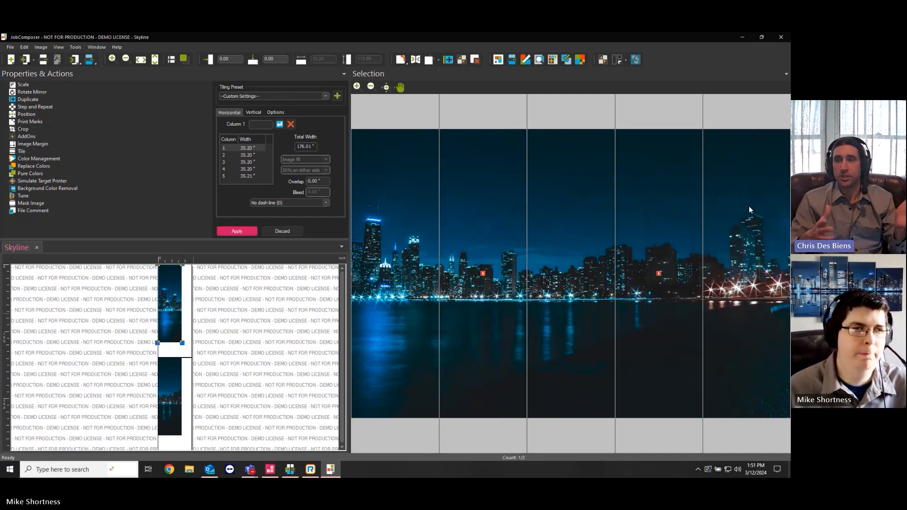
{"action": "left_click", "coordinate": [246, 231]}
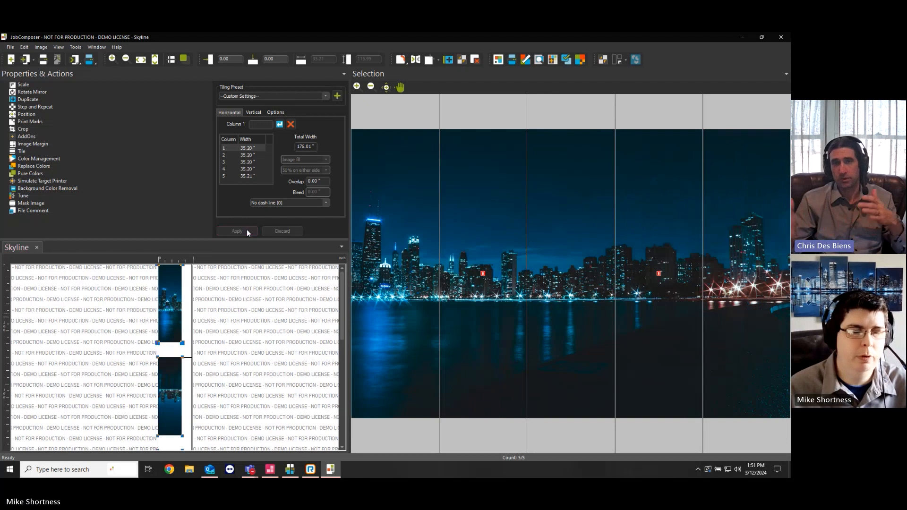
{"action": "left_click", "coordinate": [187, 290]}
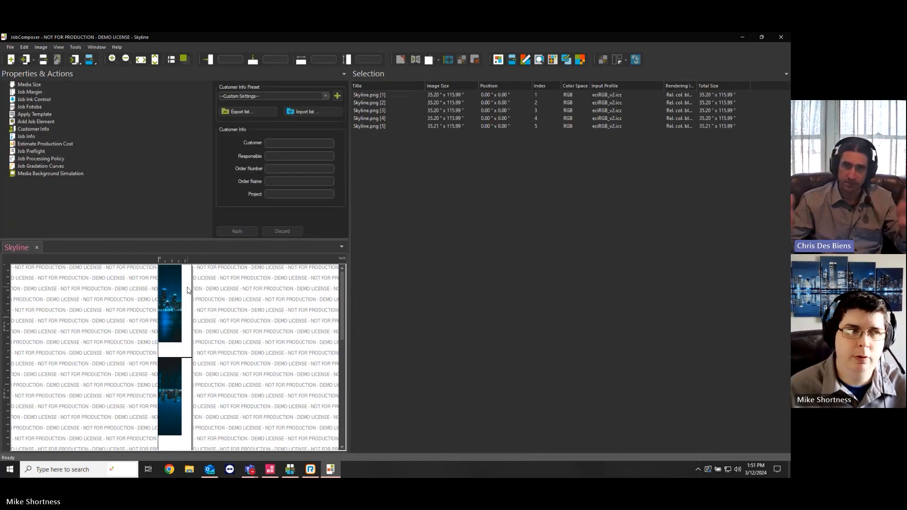
Step: Switch to the workspace with the large layout view and Waiting list, zoom to the page width, and select the first tile
{"action": "left_click", "coordinate": [171, 297]}
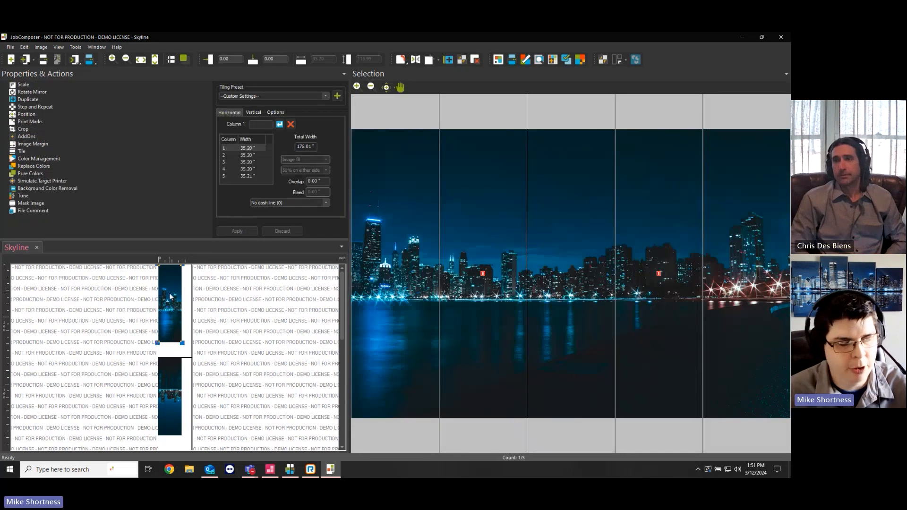
{"action": "left_click", "coordinate": [63, 46]}
{"action": "left_click", "coordinate": [71, 56]}
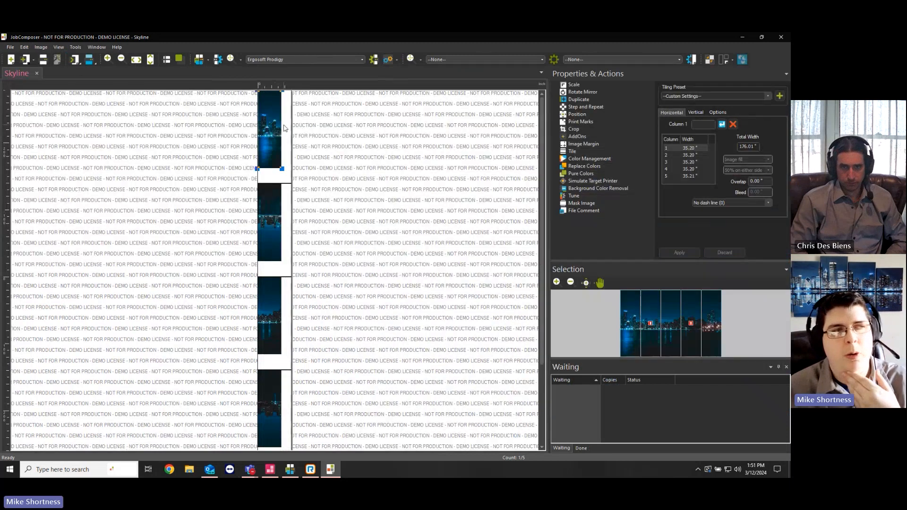
{"action": "double_click", "coordinate": [284, 128]}
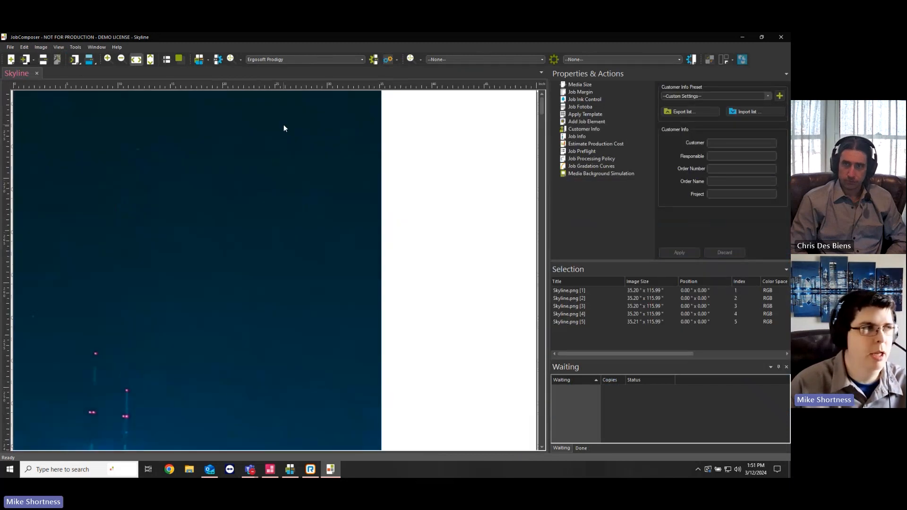
{"action": "left_click", "coordinate": [338, 157]}
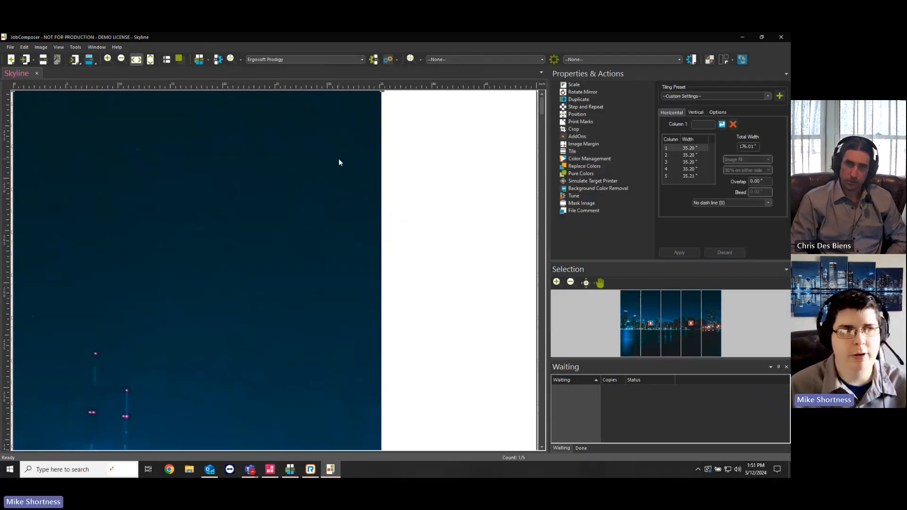
Step: Apply the Tile Number print marks preset to the Skyline tiles
{"action": "left_click", "coordinate": [585, 122]}
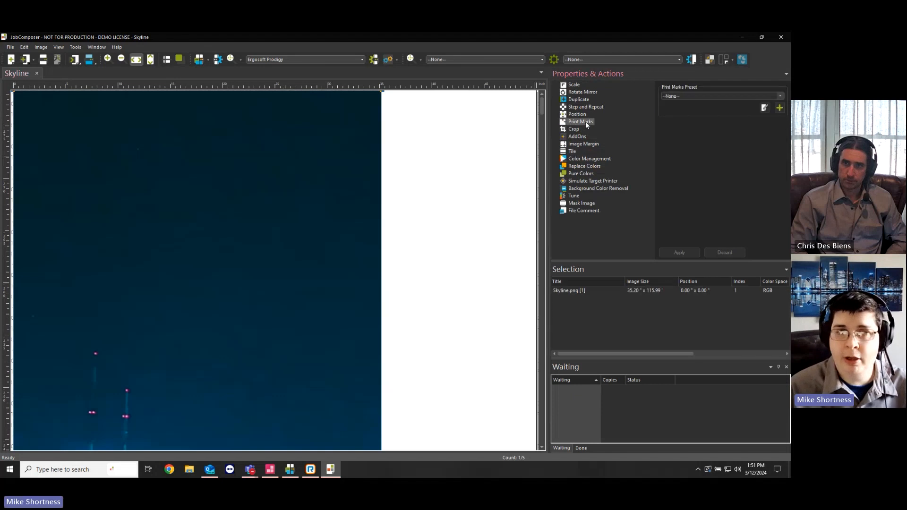
{"action": "left_click", "coordinate": [696, 96]}
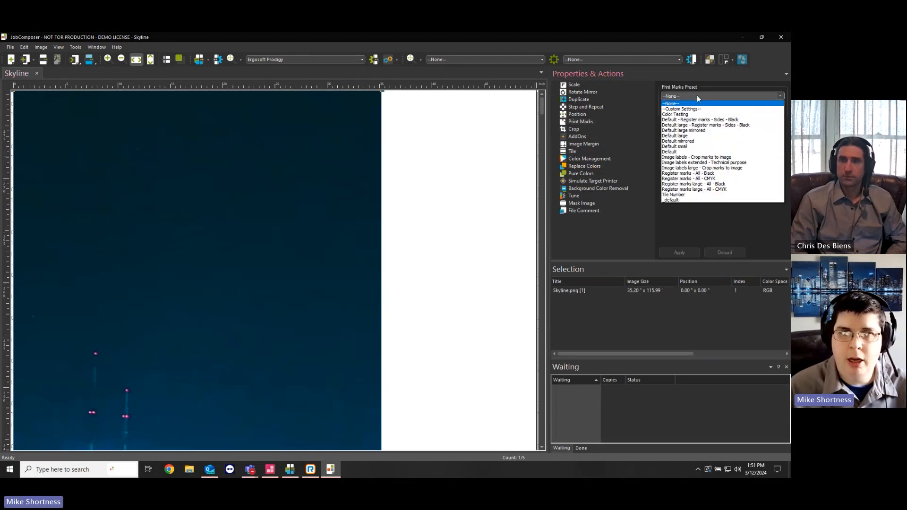
{"action": "left_click", "coordinate": [684, 195]}
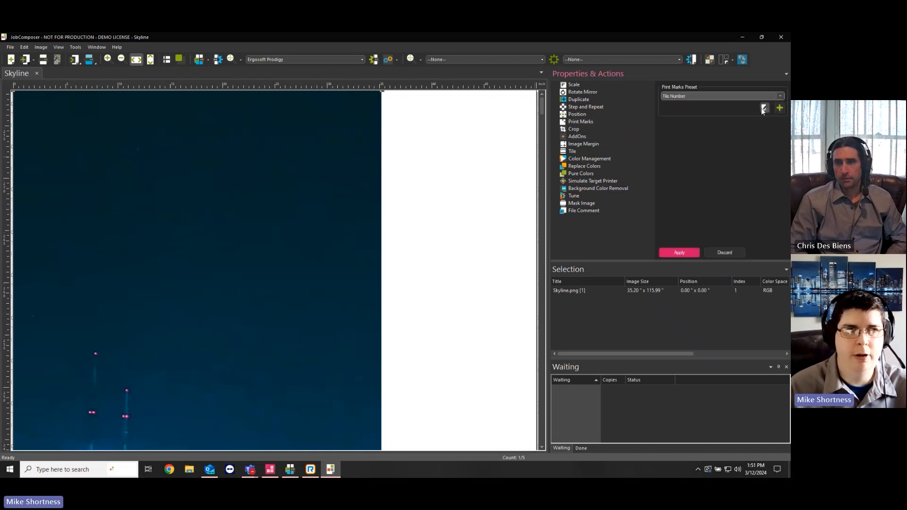
{"action": "left_click", "coordinate": [682, 254]}
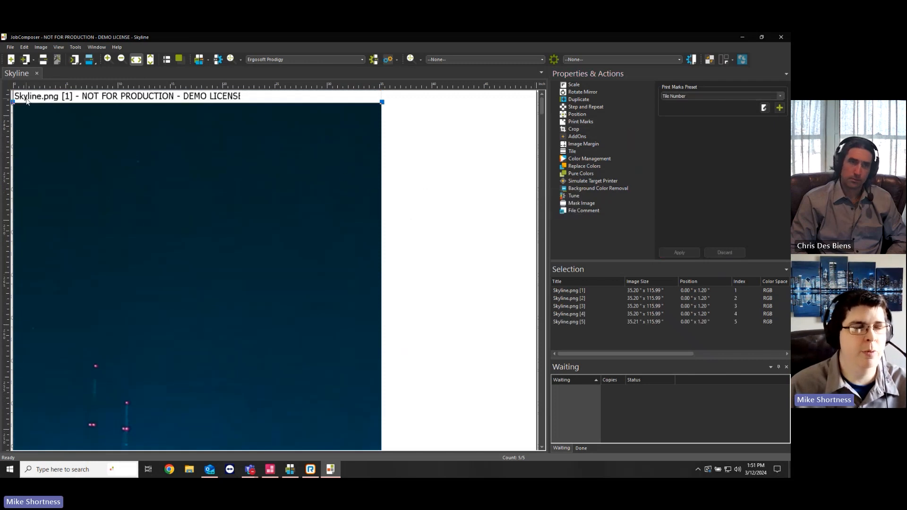